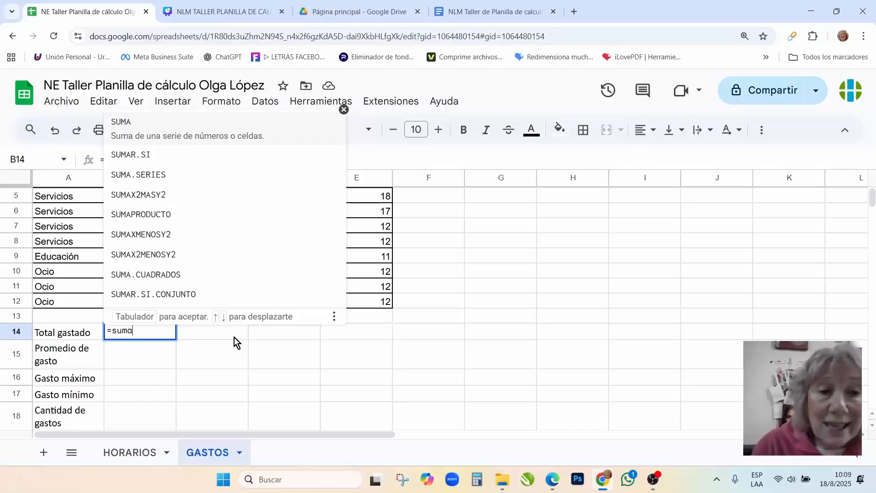
- Calculate Total gastado in B14 with the SUMA function over the amounts in C2:C12
key(BackSpace)
key(BackSpace)
key(BackSpace)
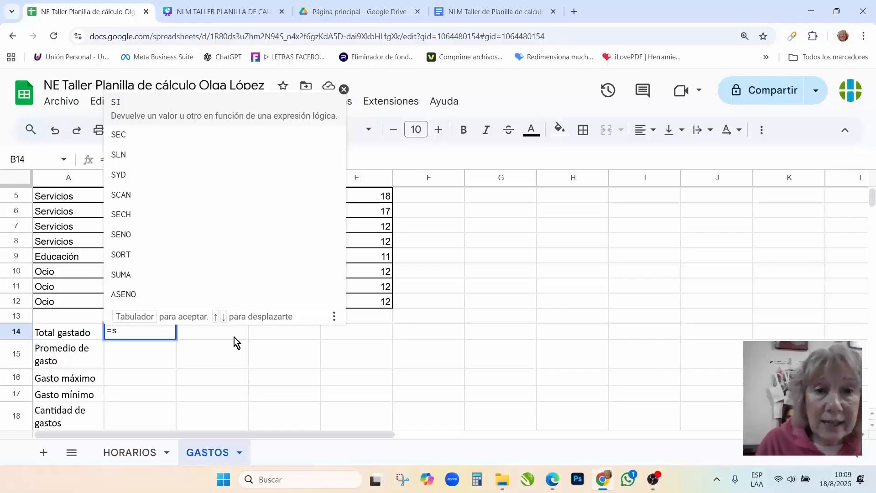
text(u)
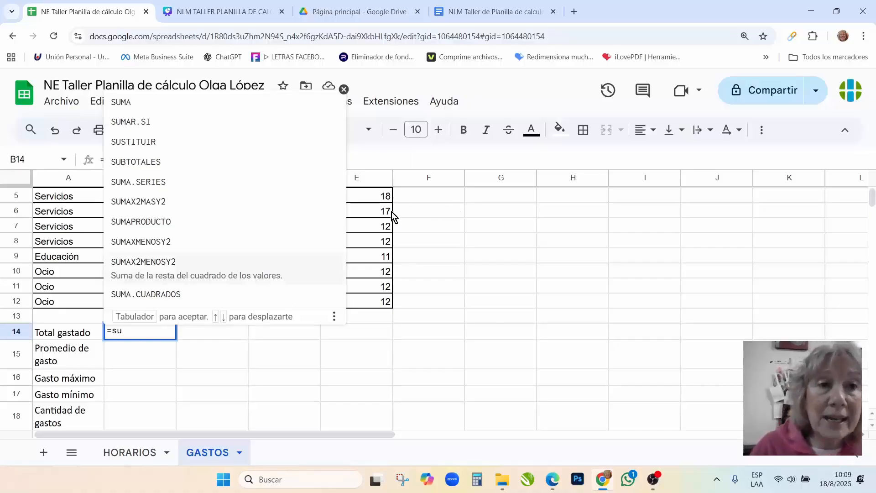
click(155, 107)
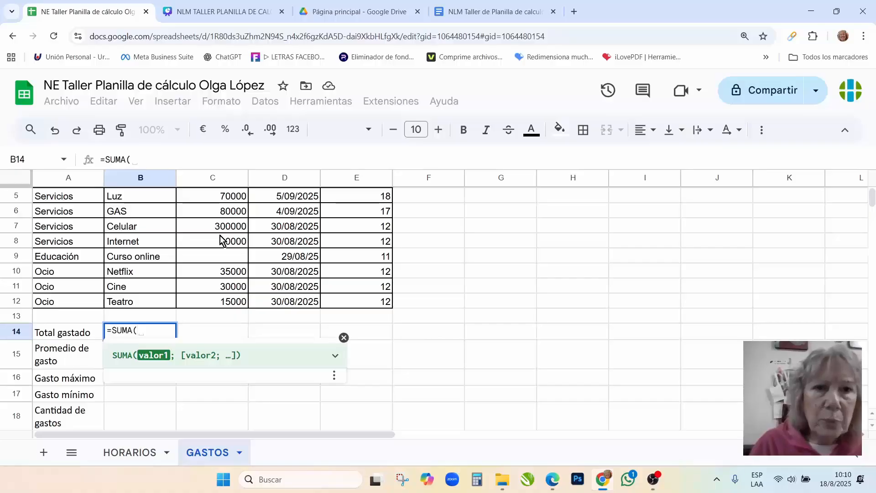
scroll(220, 236, up, 2)
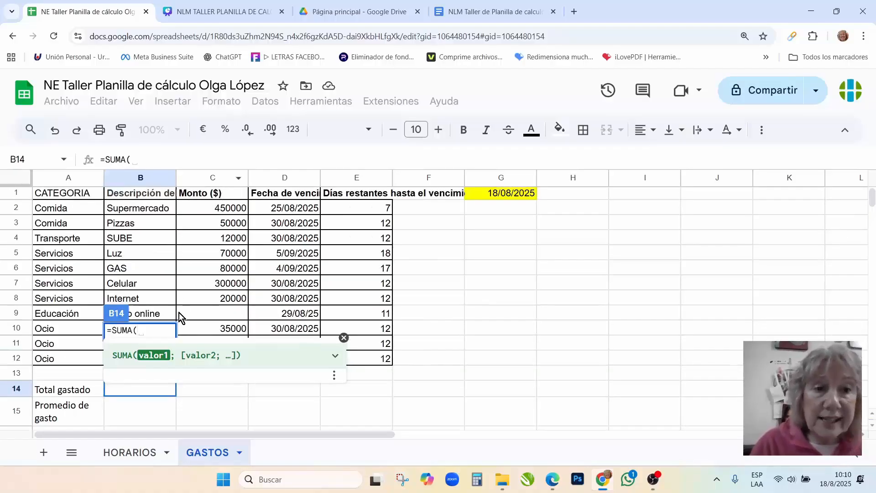
text(C2)
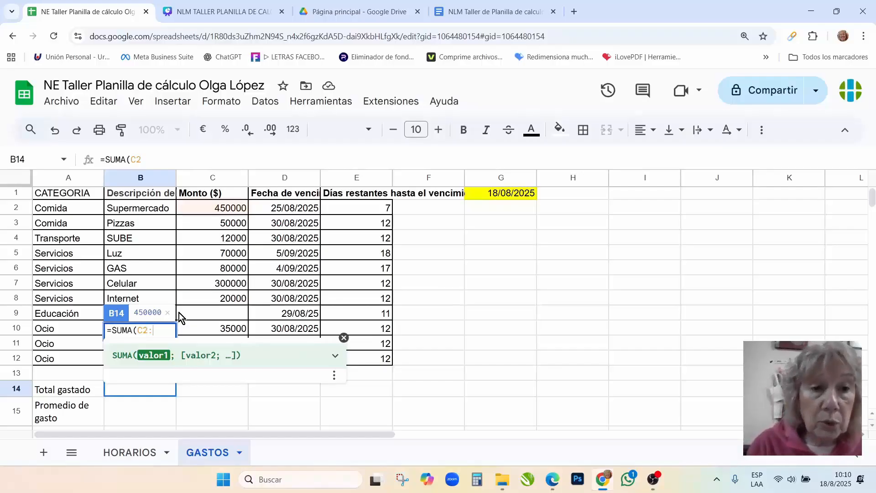
text(:)
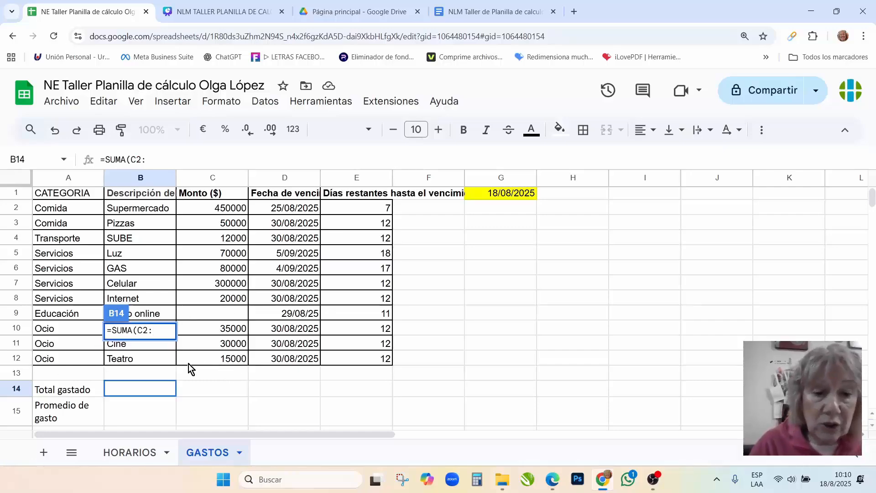
text(c12)
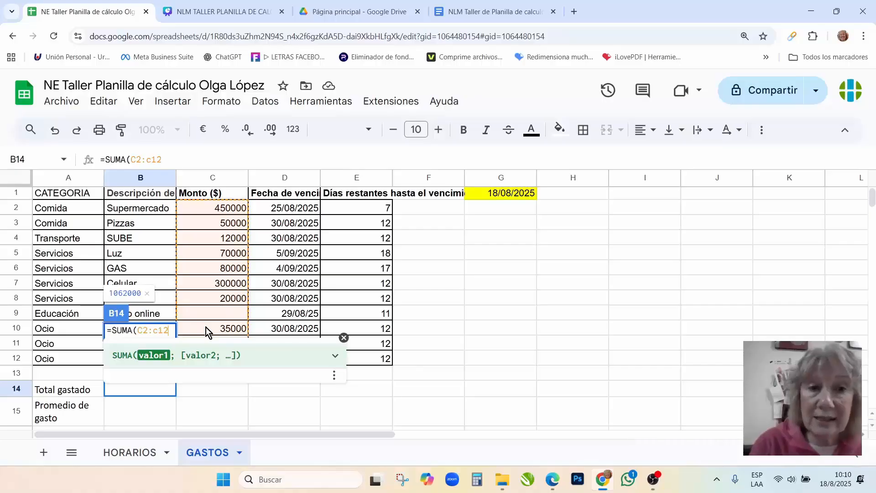
text())
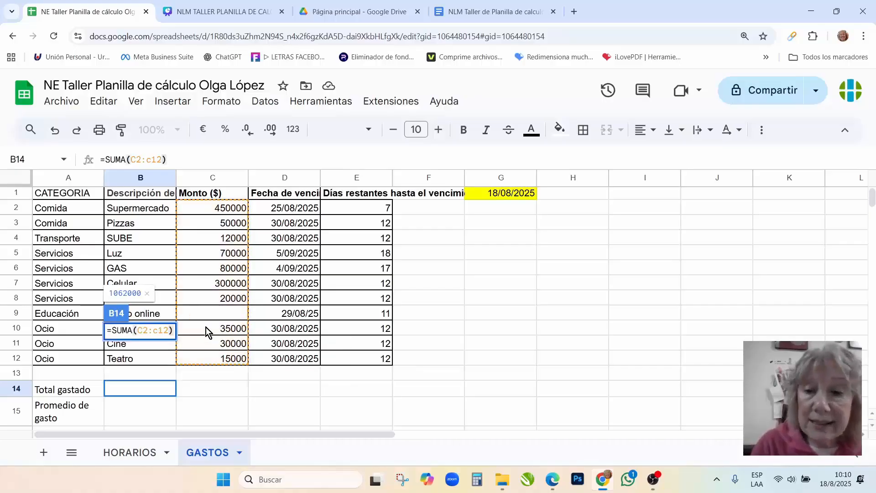
key(Return)
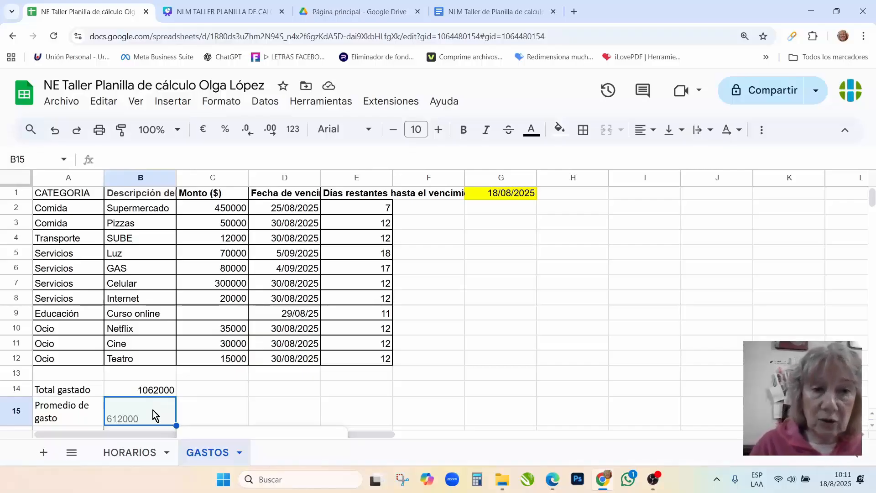
- Calculate Promedio de gasto in B15 with the PROMEDIO function over C2:C12
text(=)
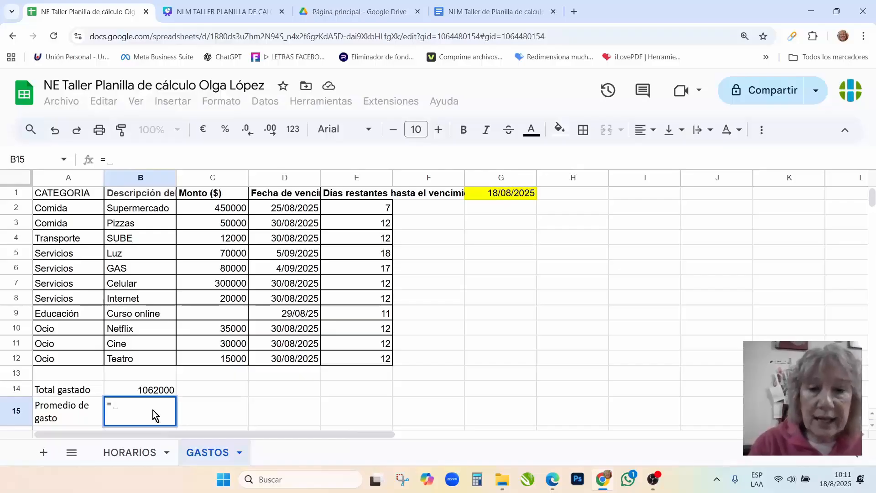
text(pro)
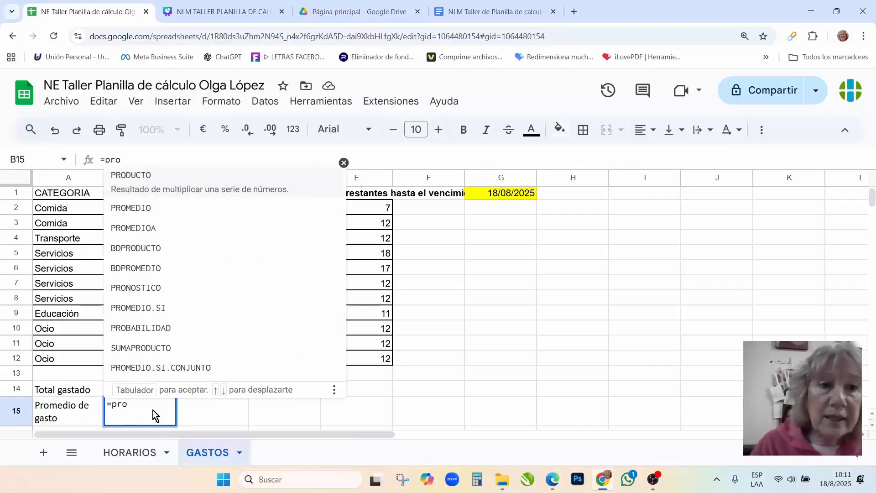
click(169, 206)
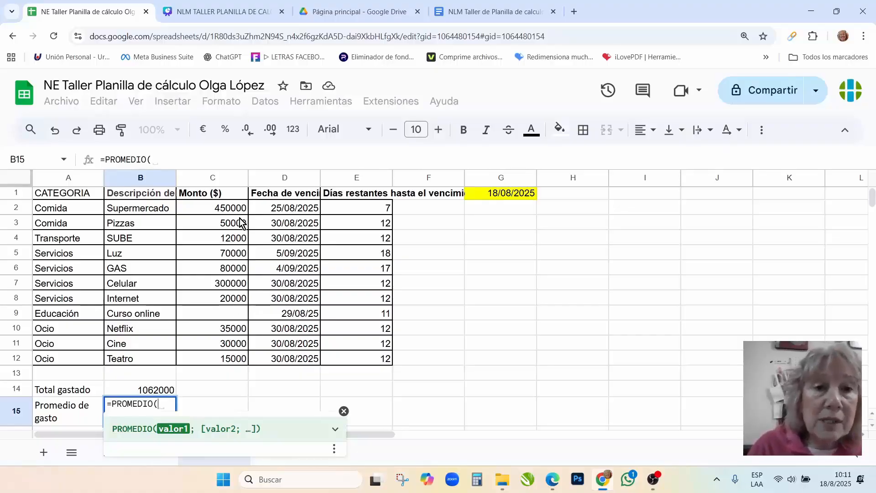
drag(238, 212, 240, 363)
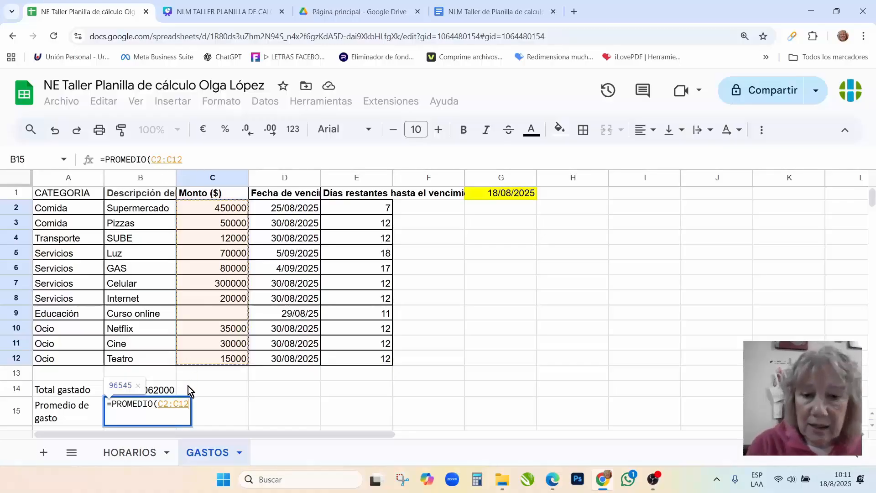
key(Return)
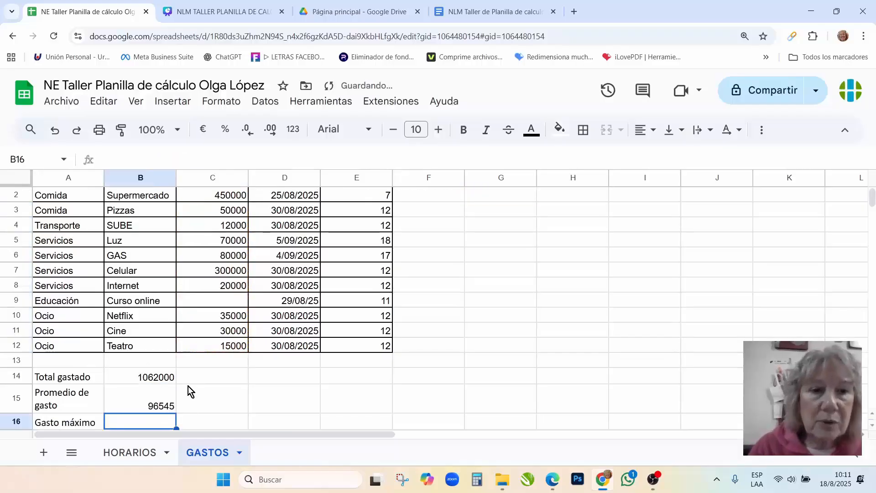
- Check the named date cell G1, and give the Monto ($) amounts in C2:C12 the range name monto
scroll(177, 384, down, 1)
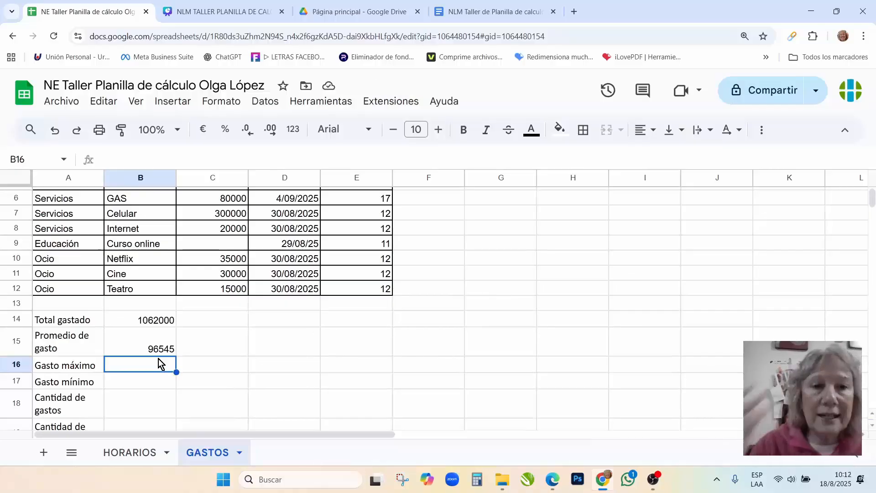
scroll(240, 297, up, 2)
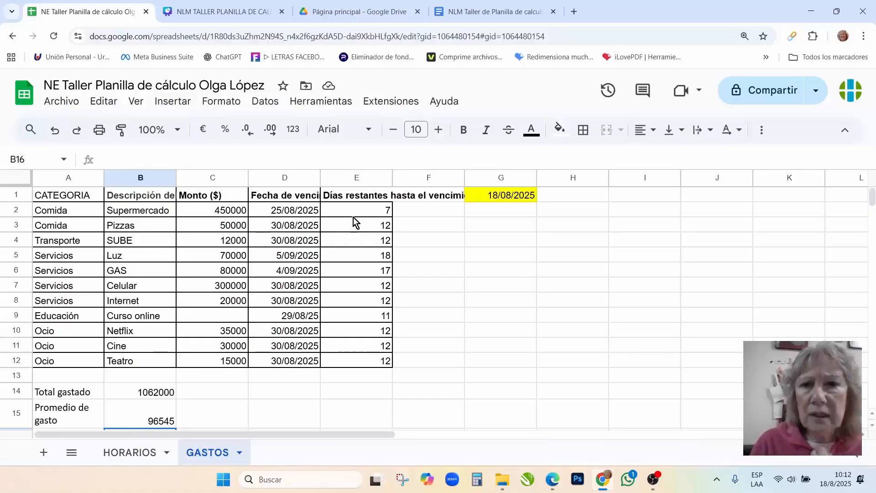
click(502, 195)
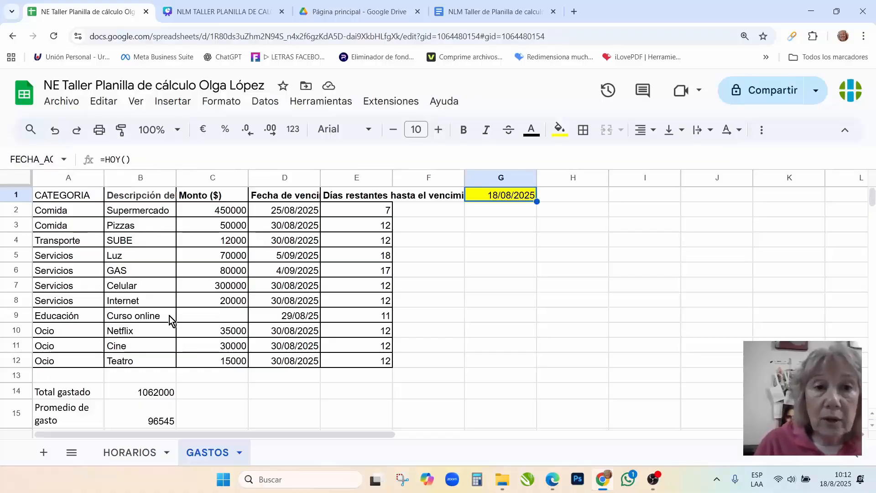
click(232, 213)
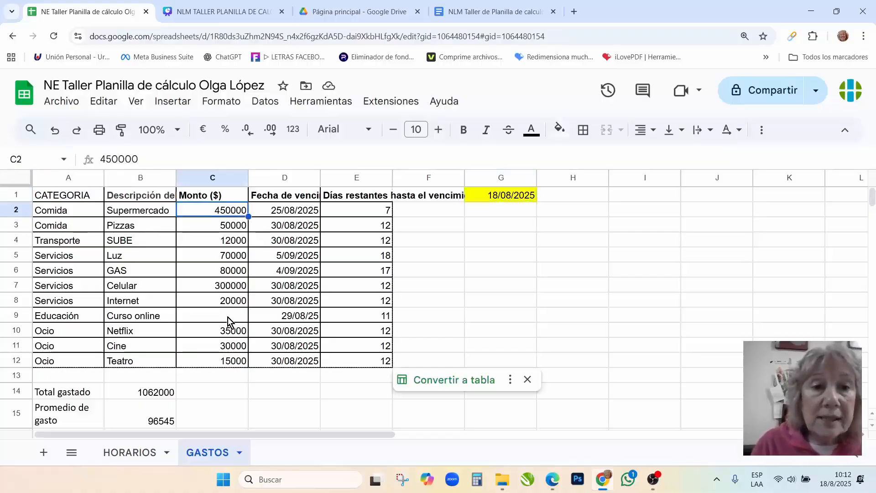
shift+click(232, 362)
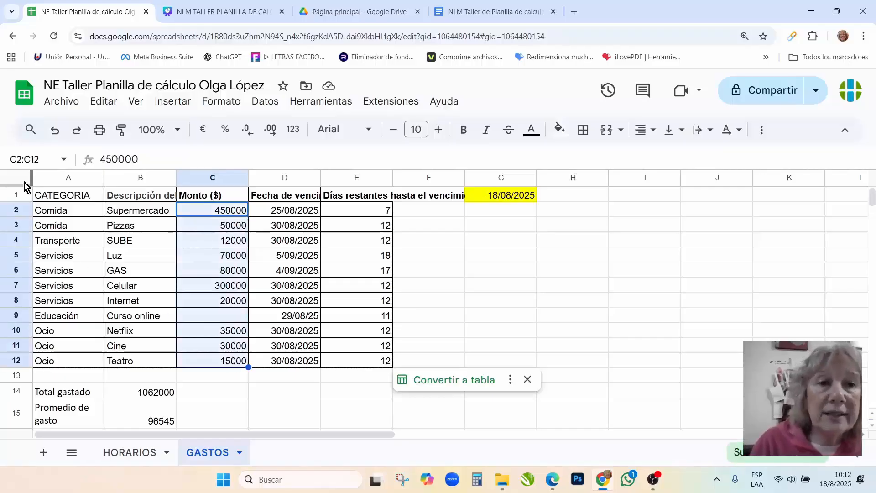
click(21, 161)
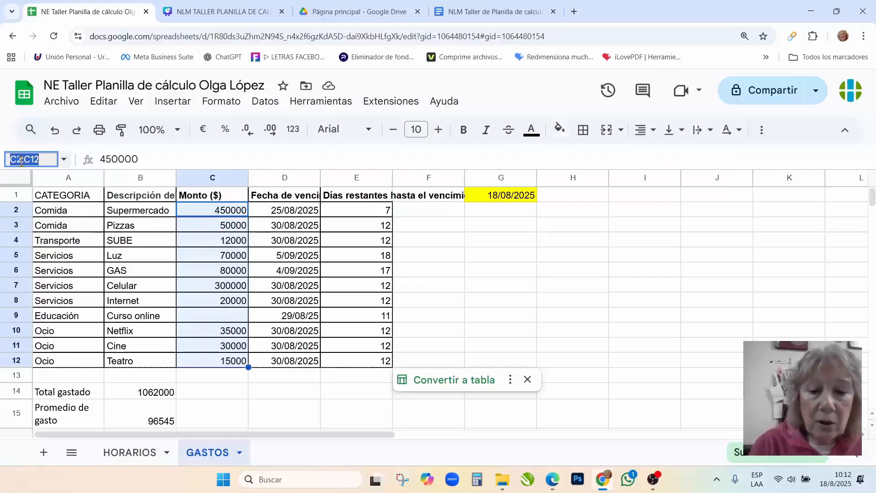
text(monto)
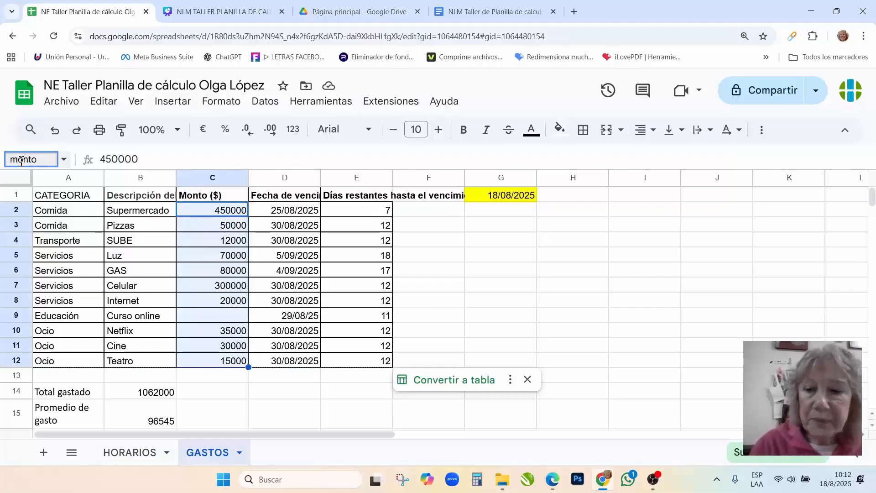
key(Return)
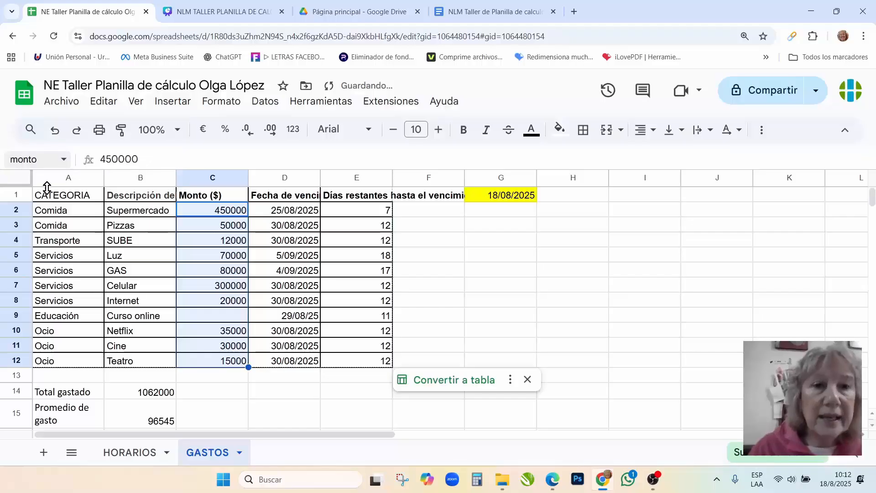
- Calculate Gasto máximo in B16 with the formula =MAX(monto), using the named range
scroll(179, 308, down, 3)
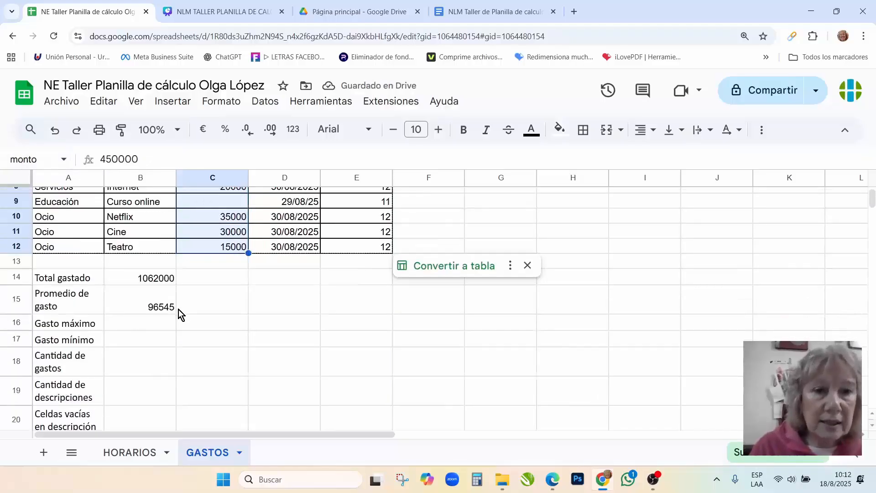
click(155, 324)
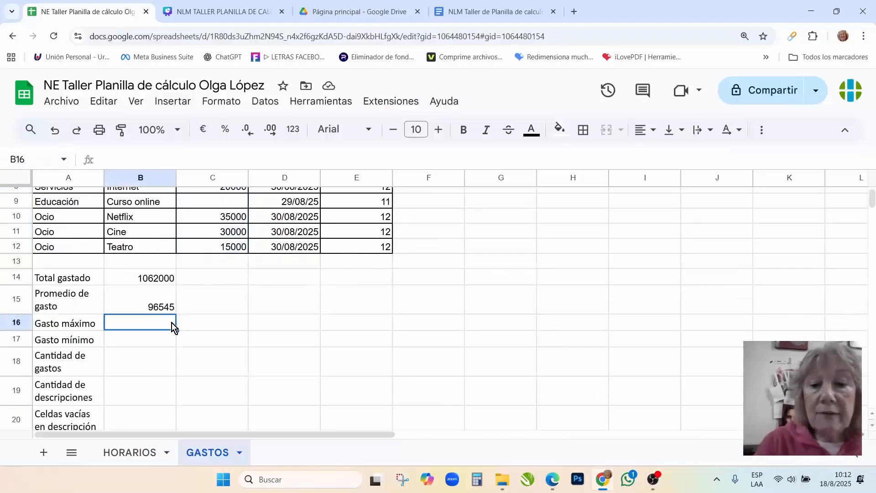
text(=)
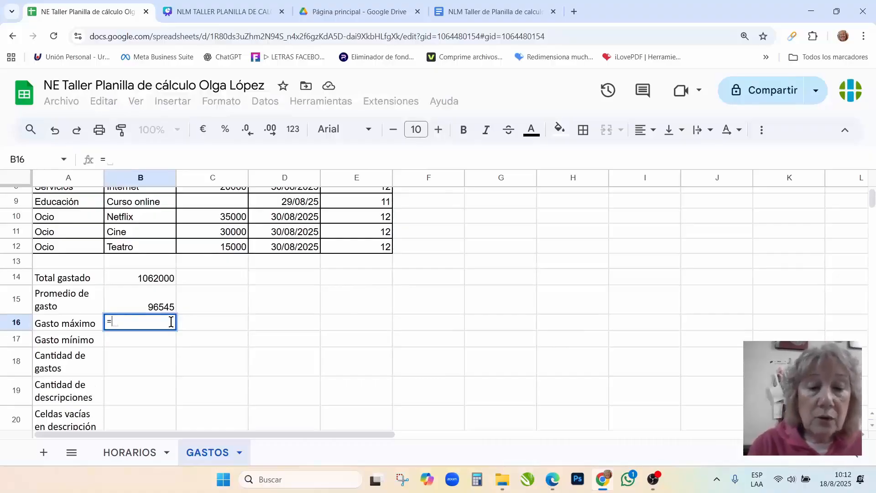
text(AX)
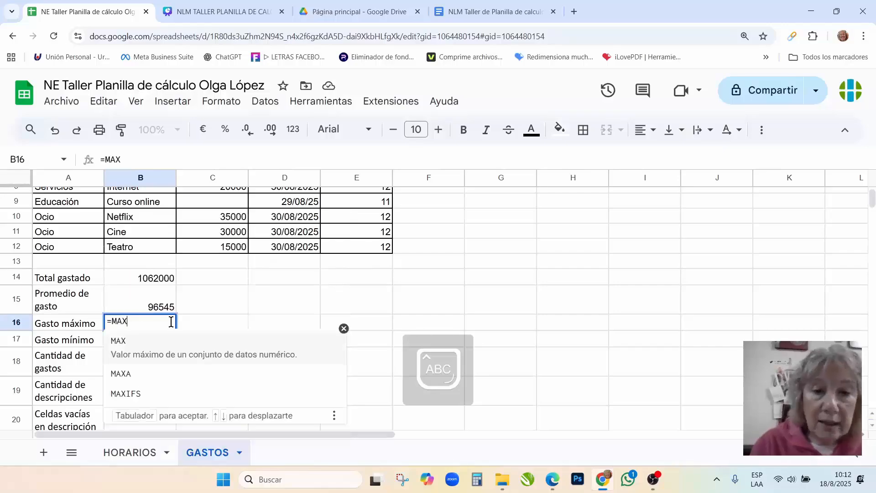
text(()
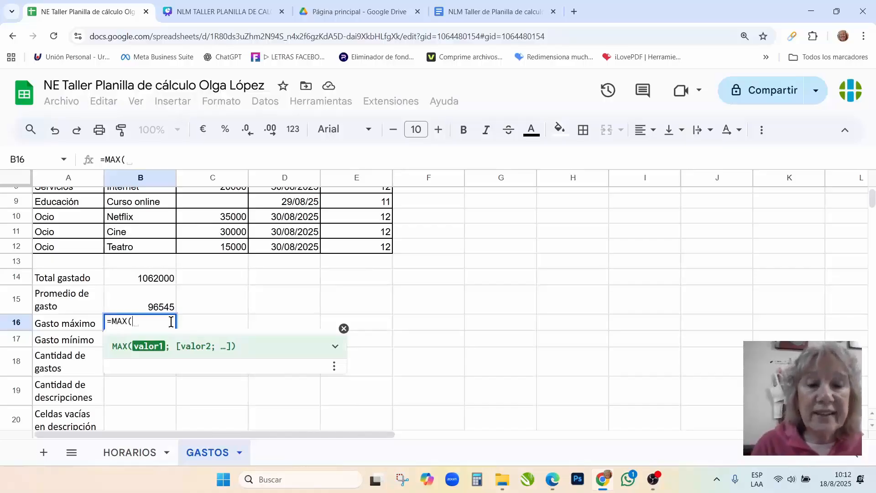
text(M)
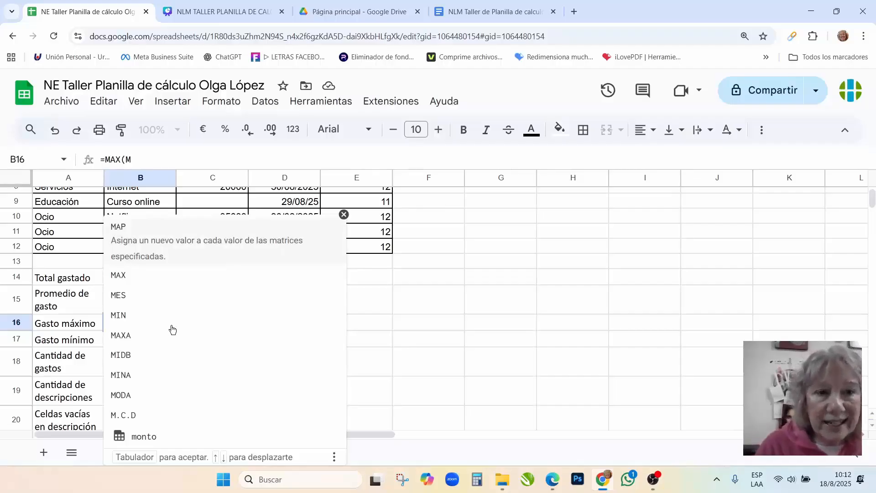
click(148, 412)
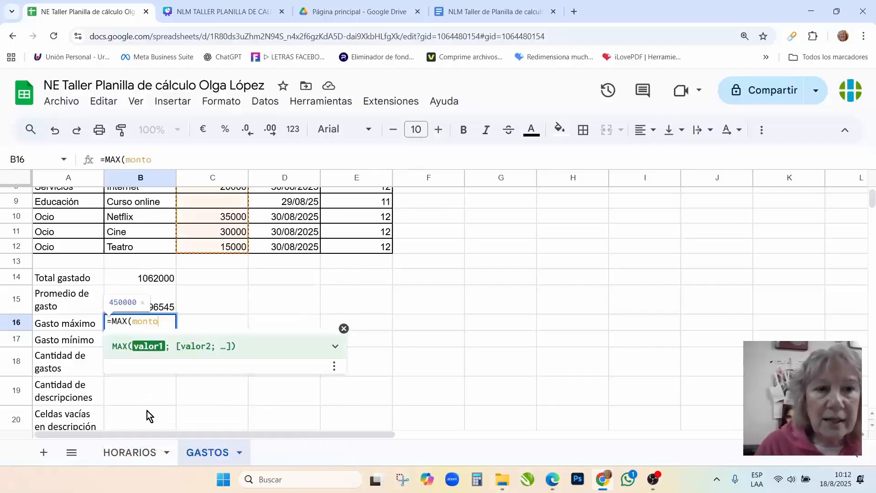
text())
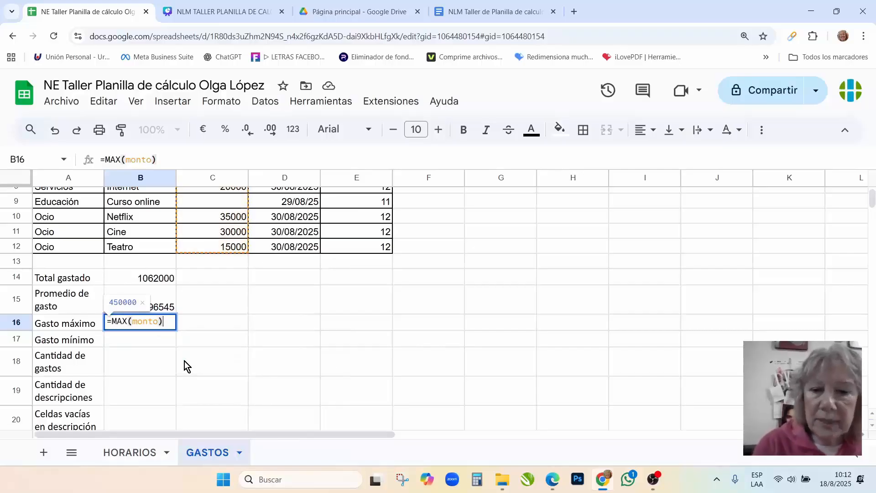
key(Return)
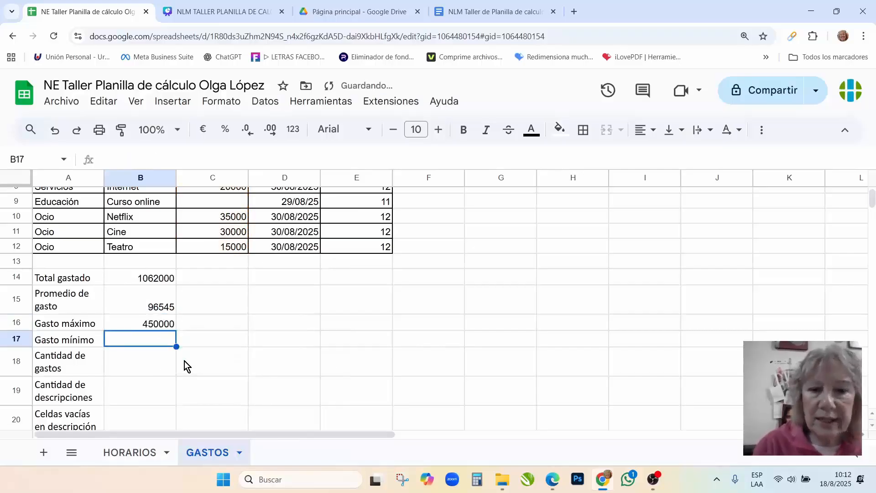
- Calculate Gasto mínimo in B17 with the formula =MIN(MONTO), using the named range
text(=)
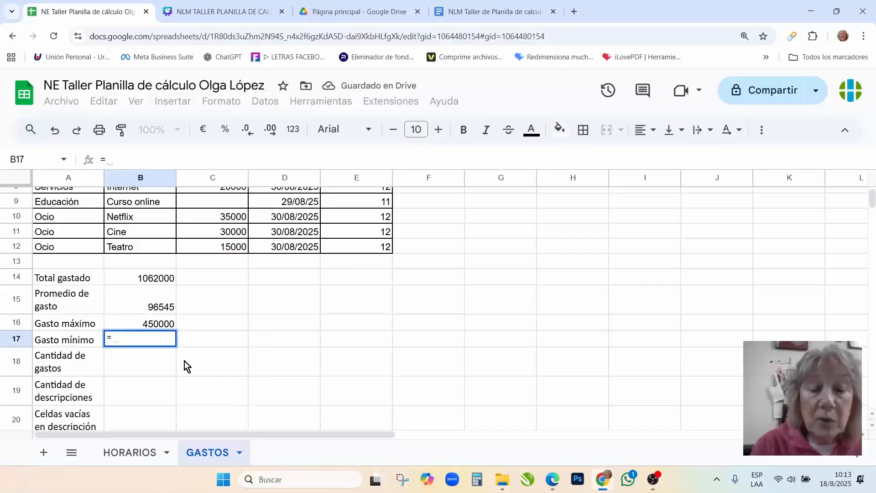
text(MI)
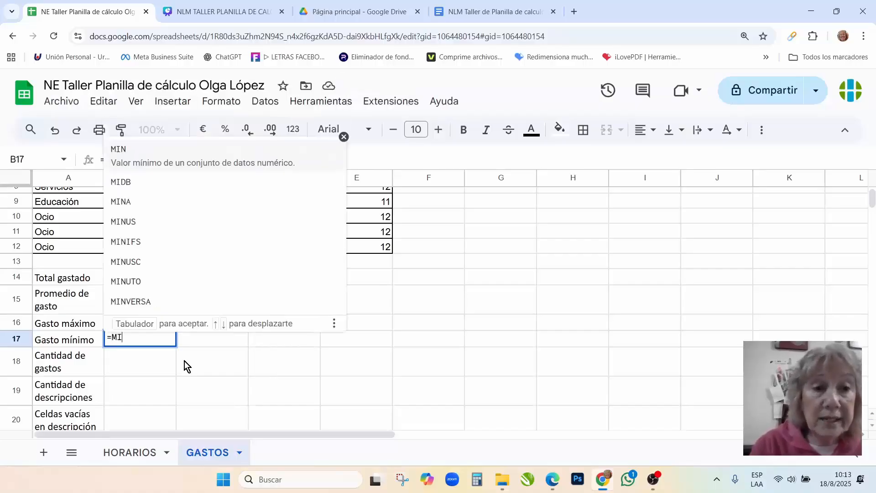
text(N()
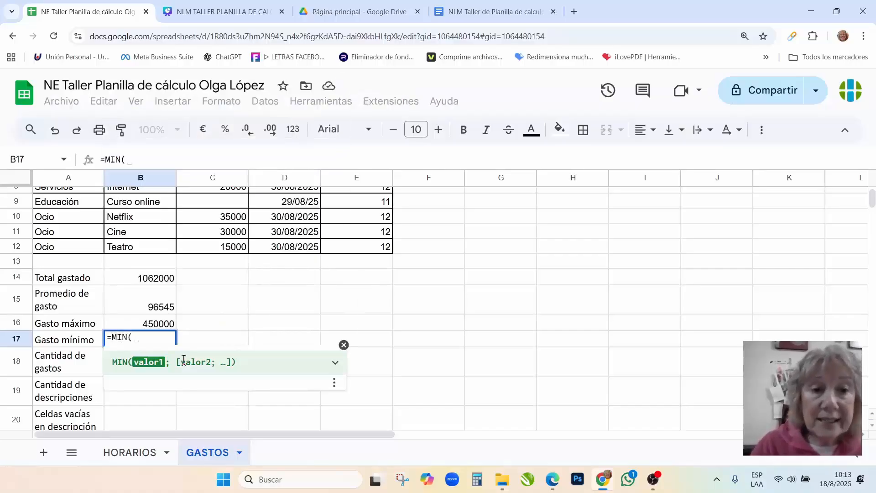
text(MONTO)
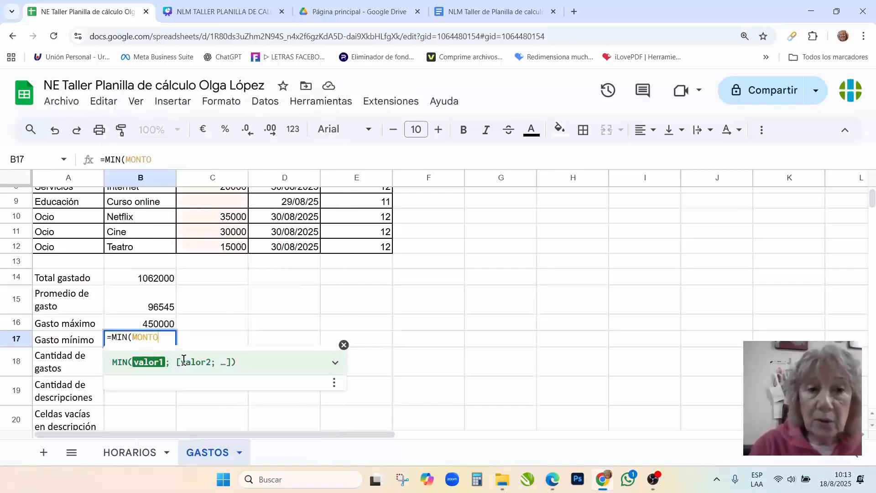
text())
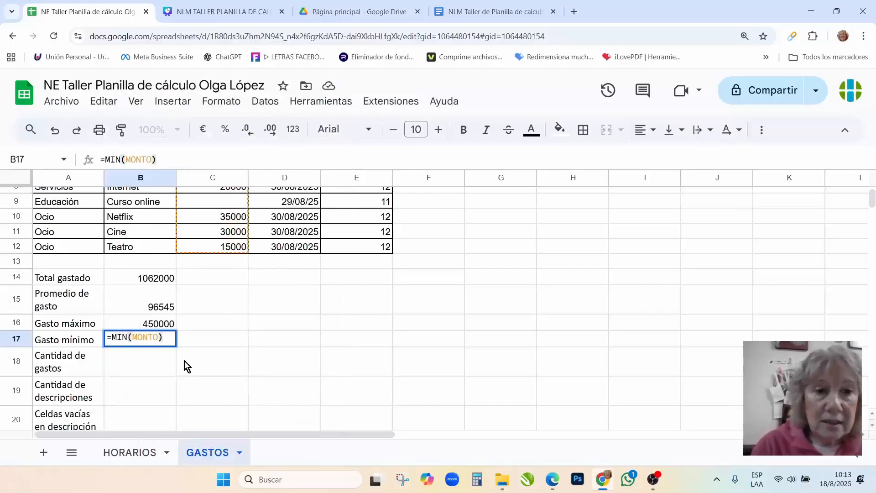
key(Return)
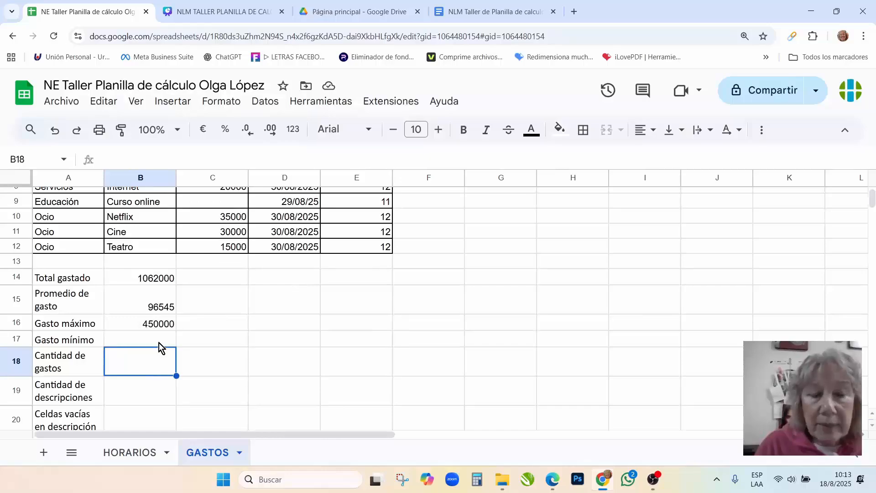
- Enter 10 as the Monto ($) of Curso online in C9 and check the summary values below the table
scroll(236, 247, up, 3)
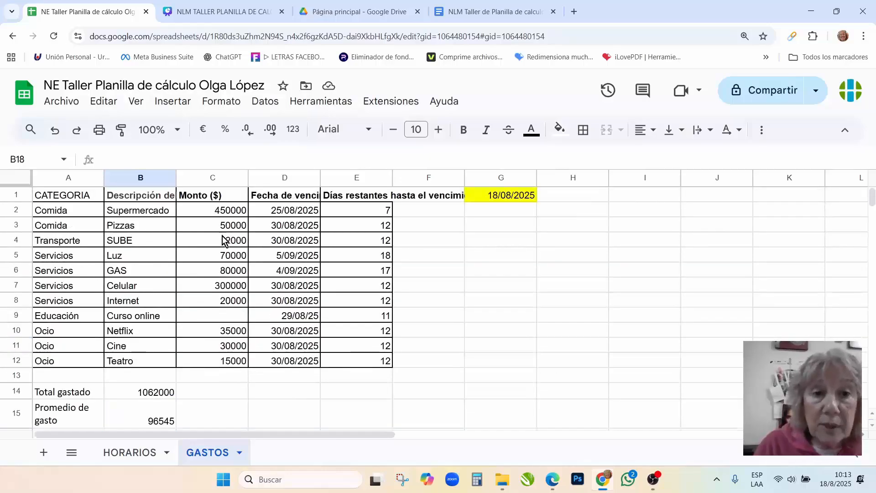
click(229, 316)
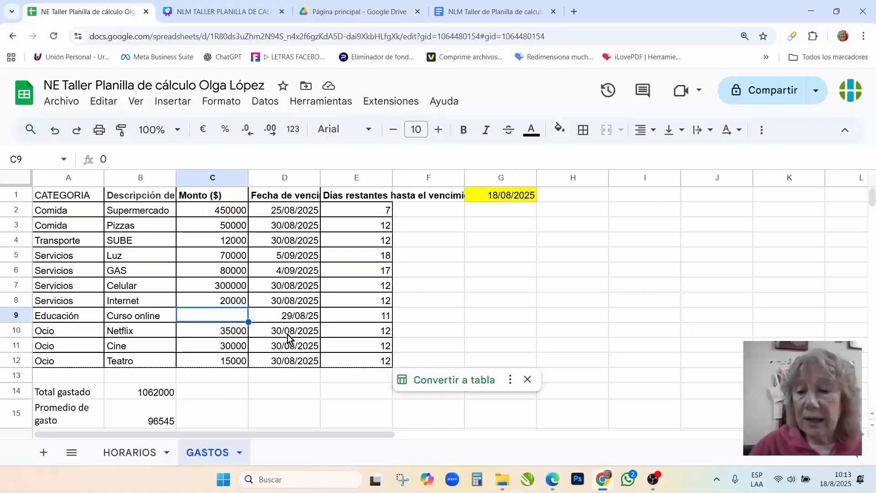
text(10)
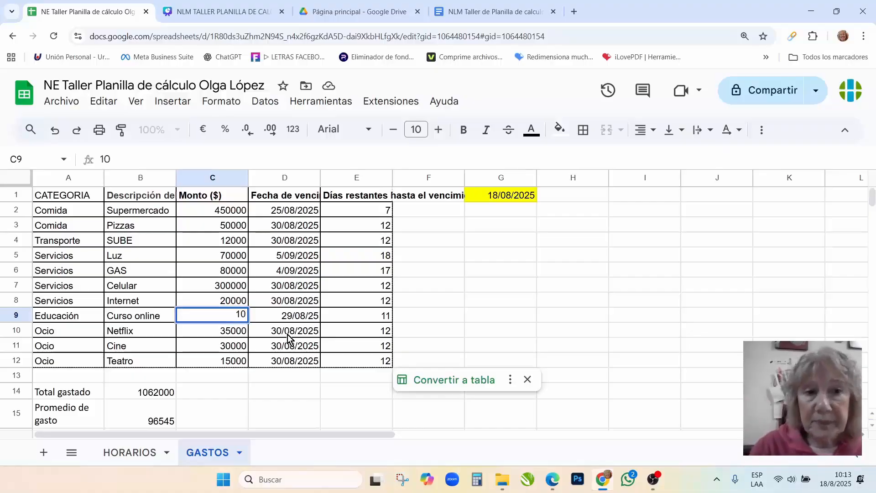
key(Return)
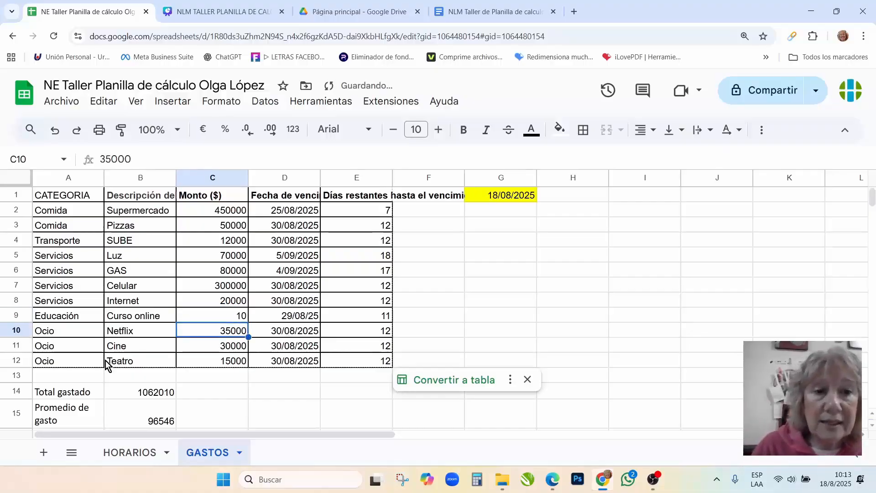
scroll(110, 363, down, 3)
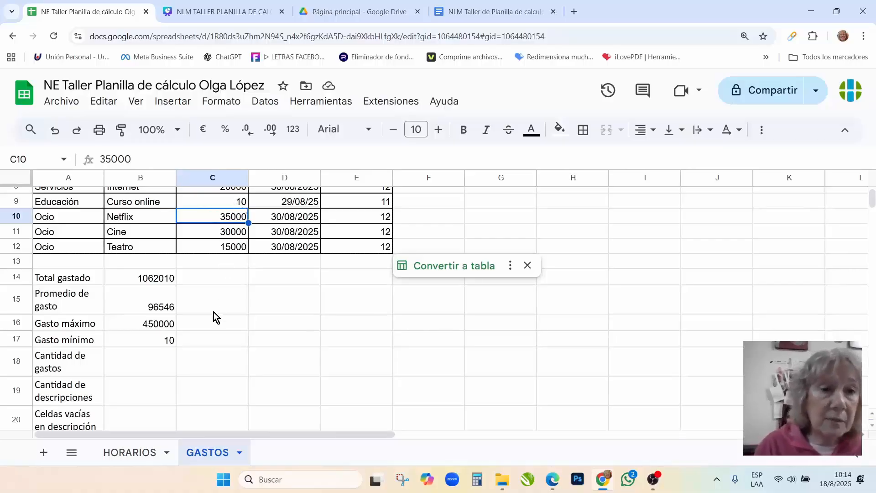
- Calculate Cantidad de gastos in B18 with the CONTAR function over the amounts in C2:C12
click(162, 358)
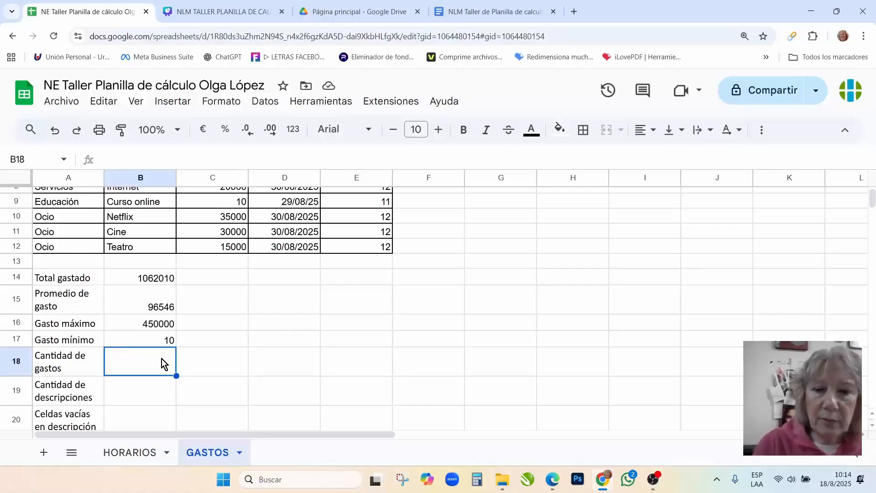
text(=)
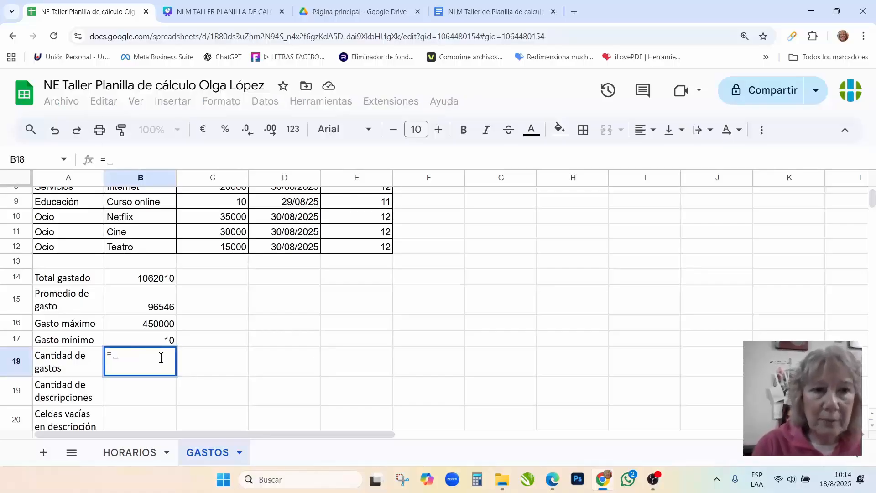
text(CONT)
text(AR(C2:C12)
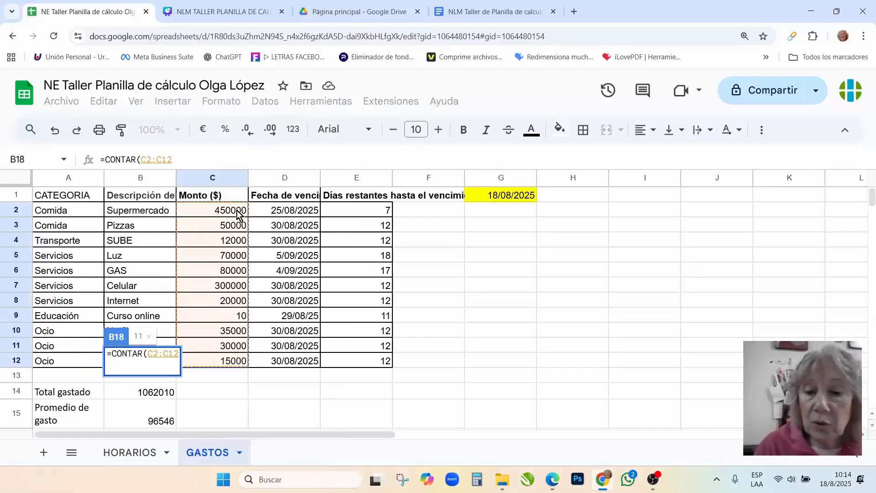
key(Return)
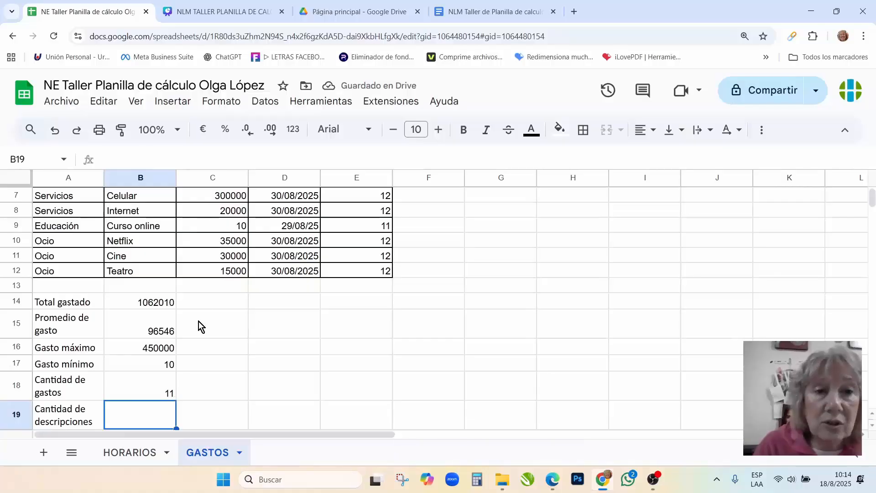
- Clear the Monto ($) of Curso online in C9 and check the Cantidad de gastos formula in B18
click(239, 226)
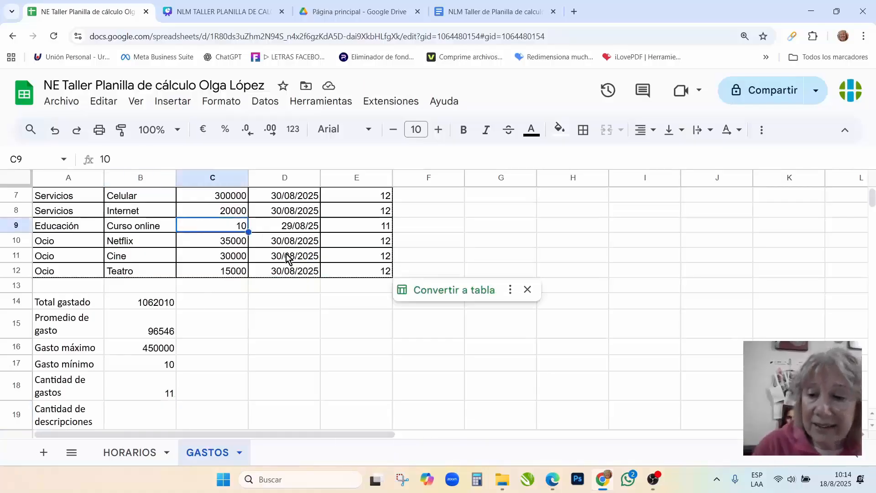
key(Delete)
key(Return)
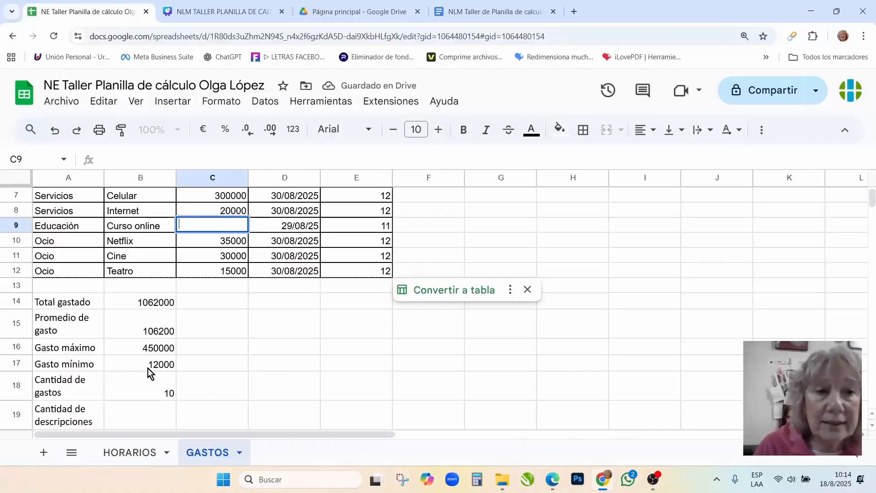
click(155, 395)
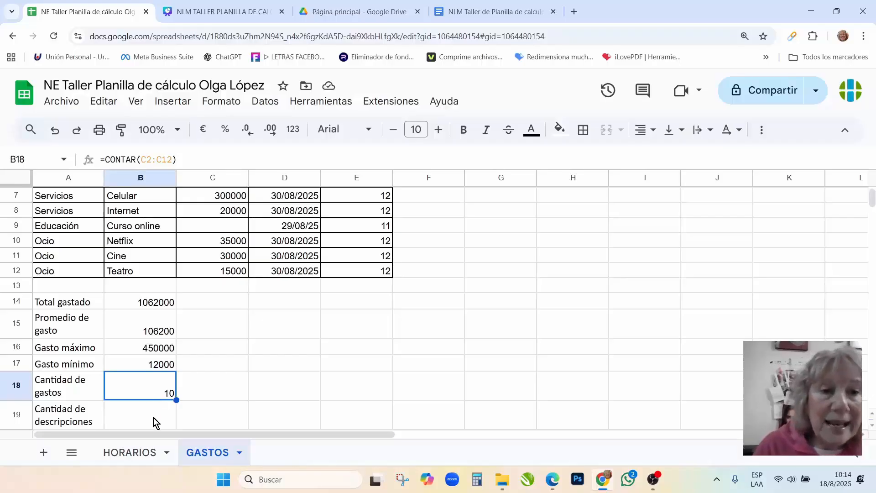
- Calculate Cantidad de descripciones in B19 with the CONTARA function over the descriptions in B2:B12
click(154, 418)
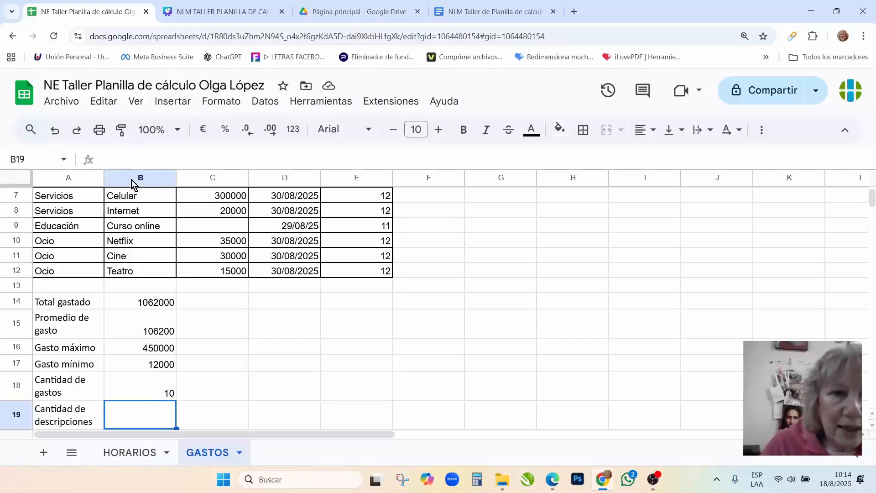
scroll(147, 227, up, 3)
scroll(206, 316, down, 2)
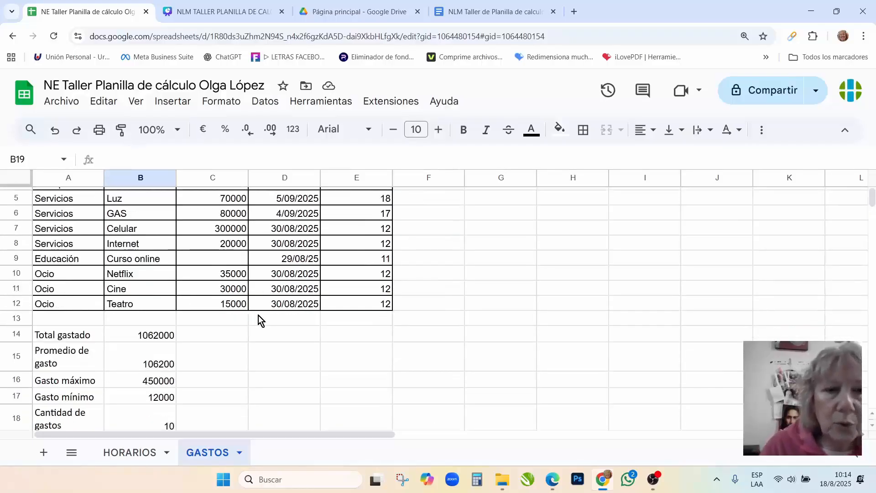
scroll(258, 319, down, 2)
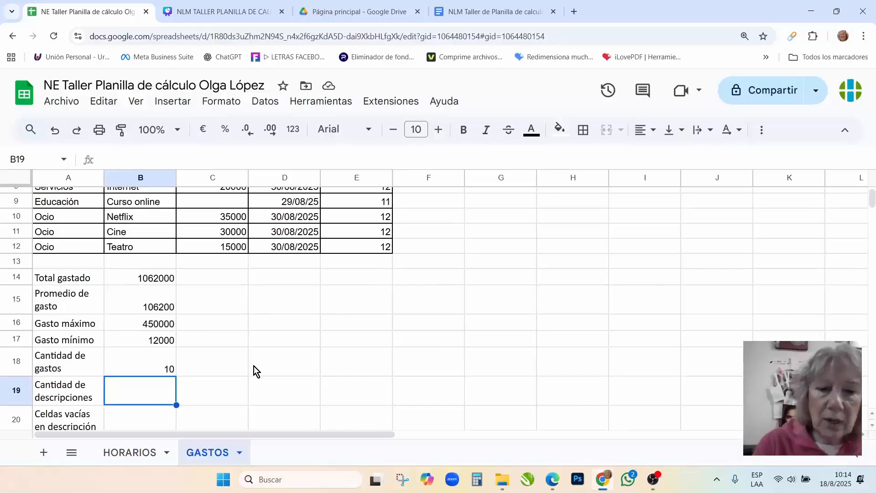
text(=CONTAR)
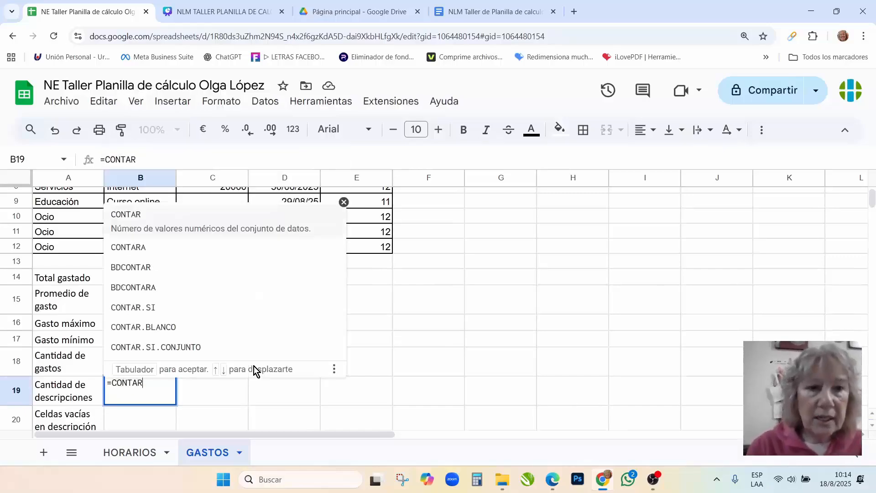
text(A)
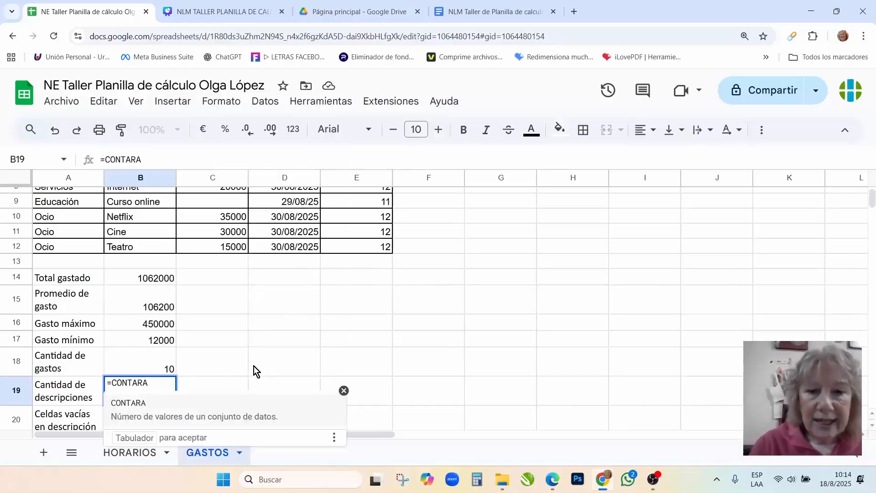
text(()
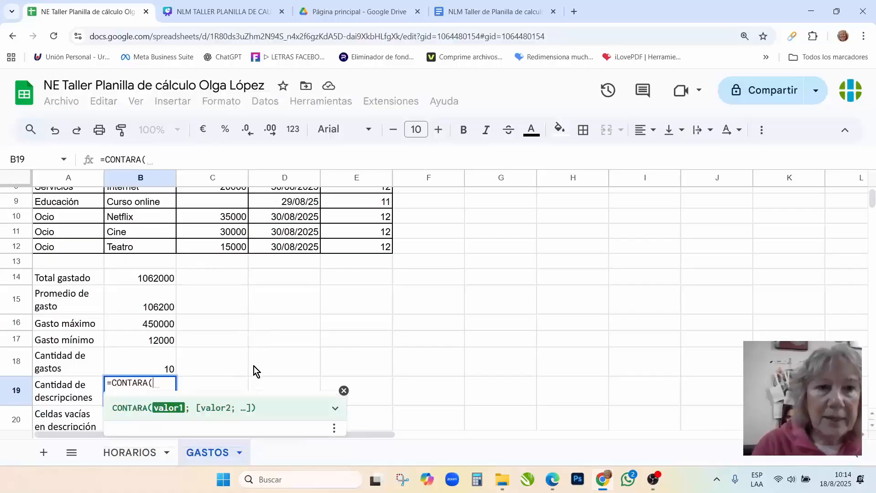
click(150, 246)
scroll(149, 246, up, 3)
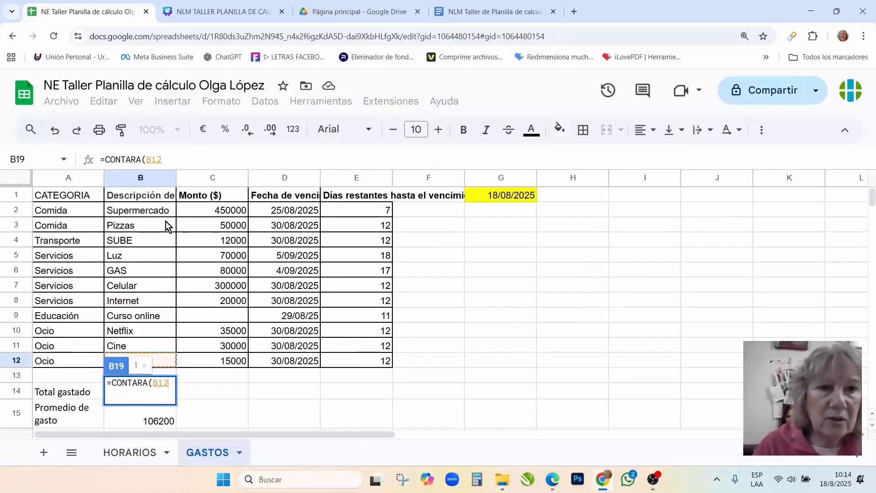
drag(166, 220, 165, 210)
key(Return)
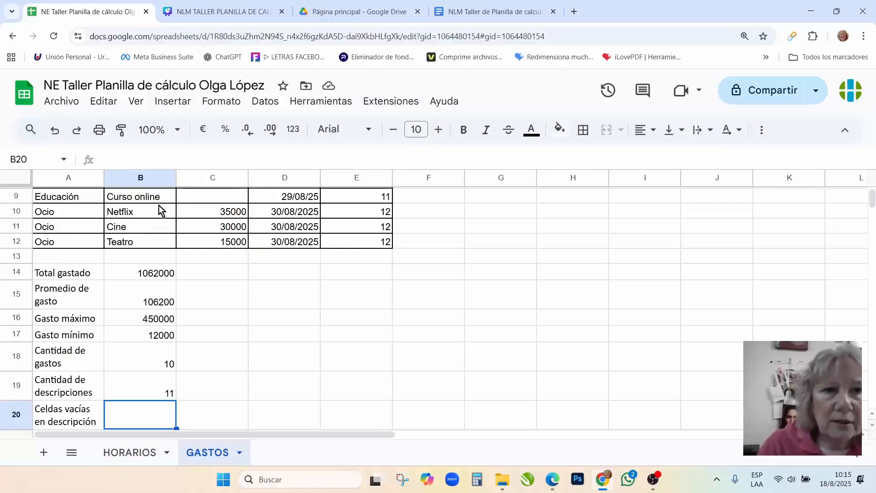
- Clear the description Teatro in B12
click(160, 241)
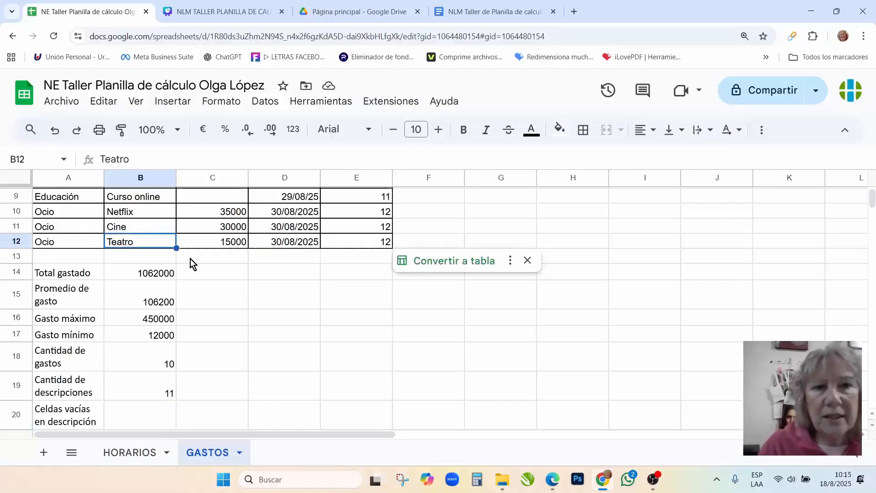
key(Delete)
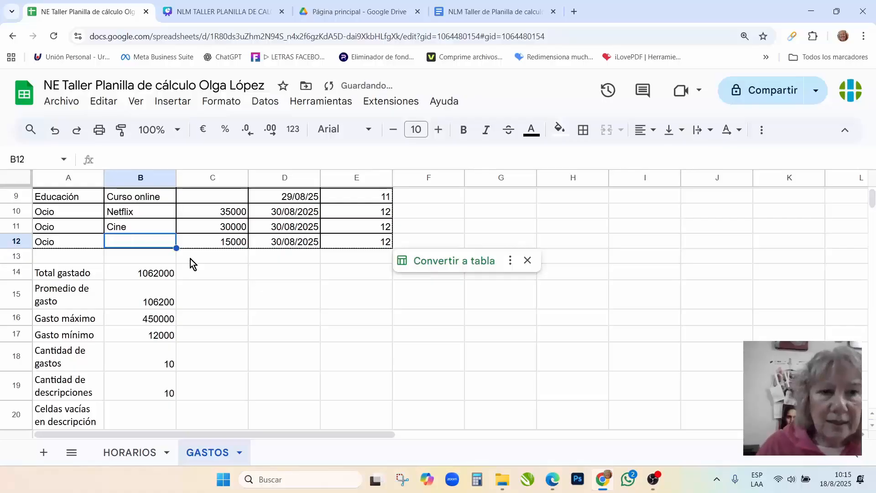
- Calculate Celdas vacías en descripción in B20 with the CONTAR.BLANCO function over the descriptions in B2:B12
click(165, 414)
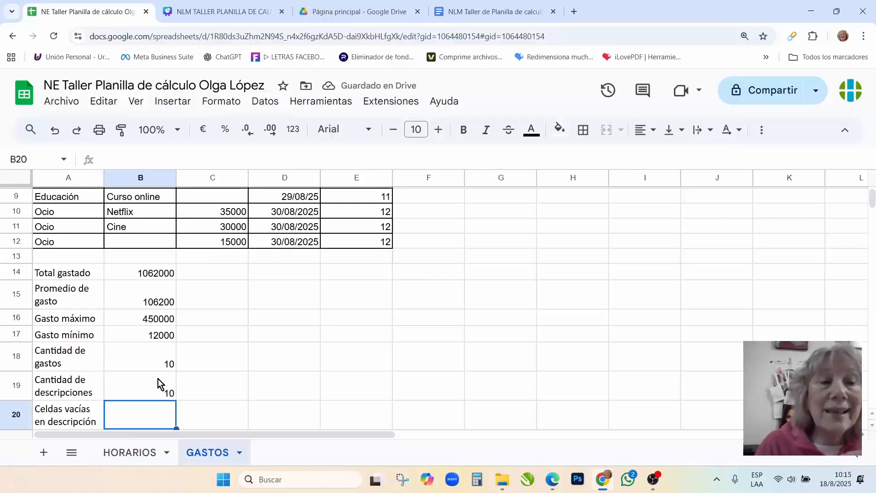
scroll(158, 378, down, 2)
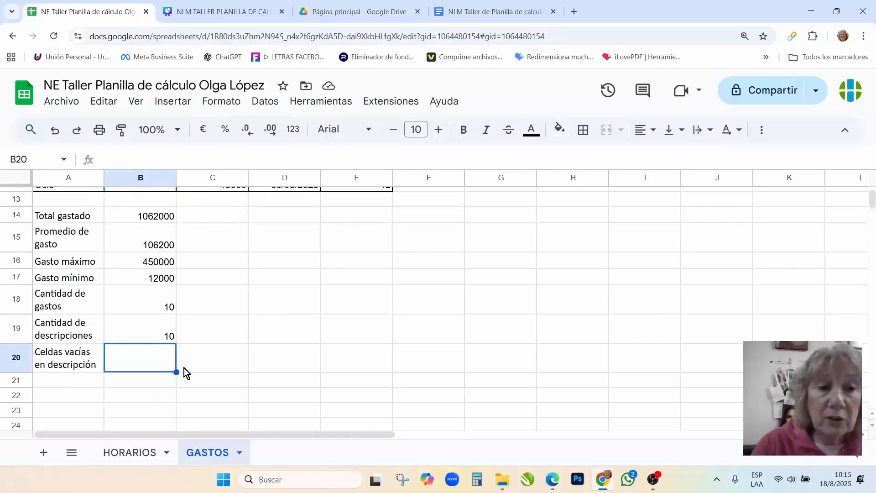
text(=)
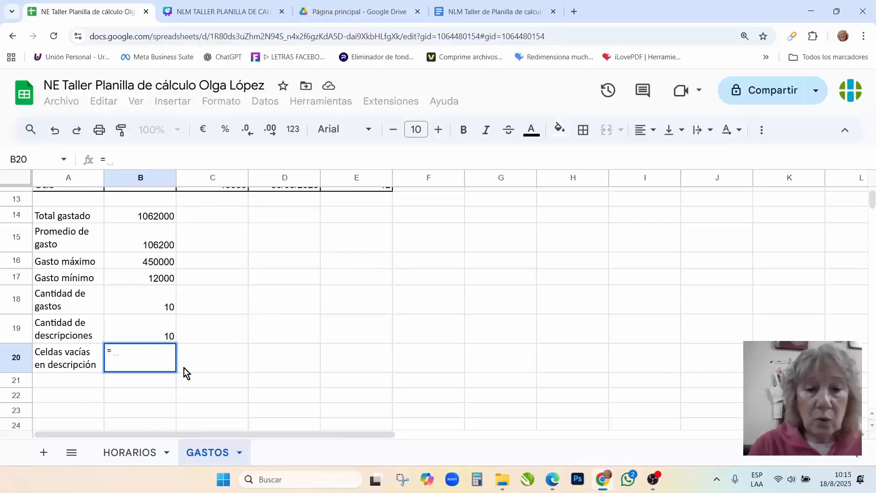
text(CONTAR.)
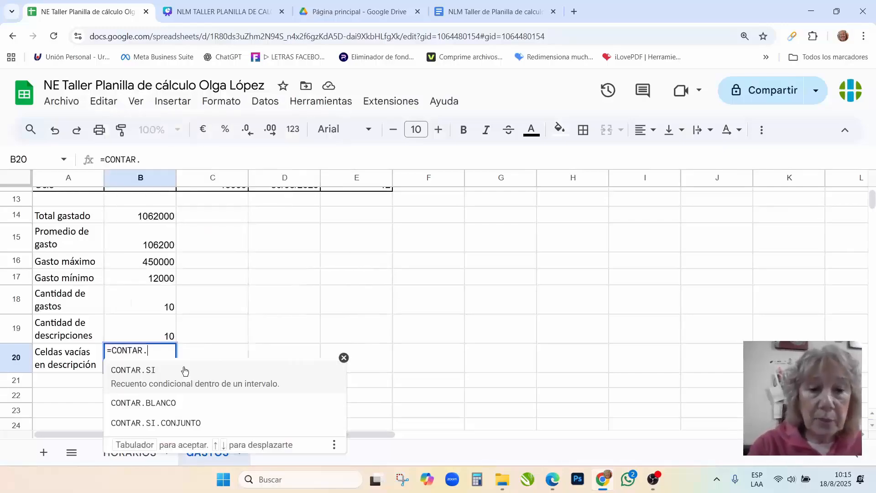
text(BLANCO)
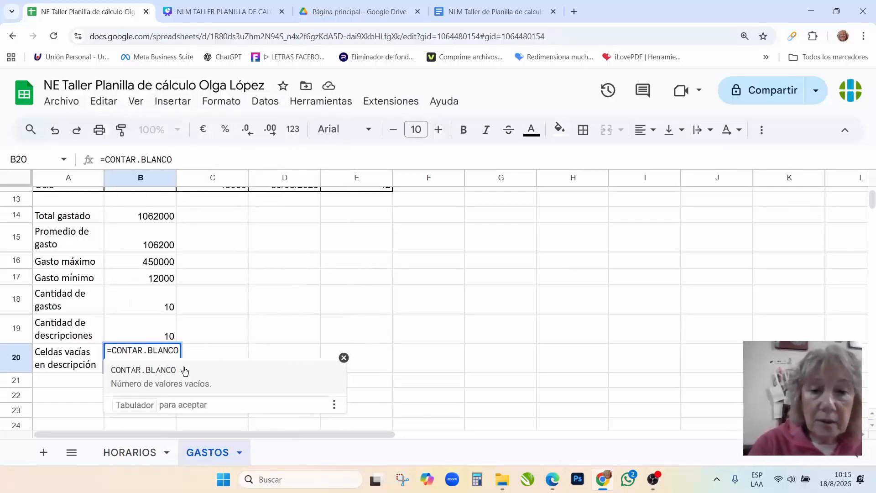
text(()
scroll(153, 306, up, 5)
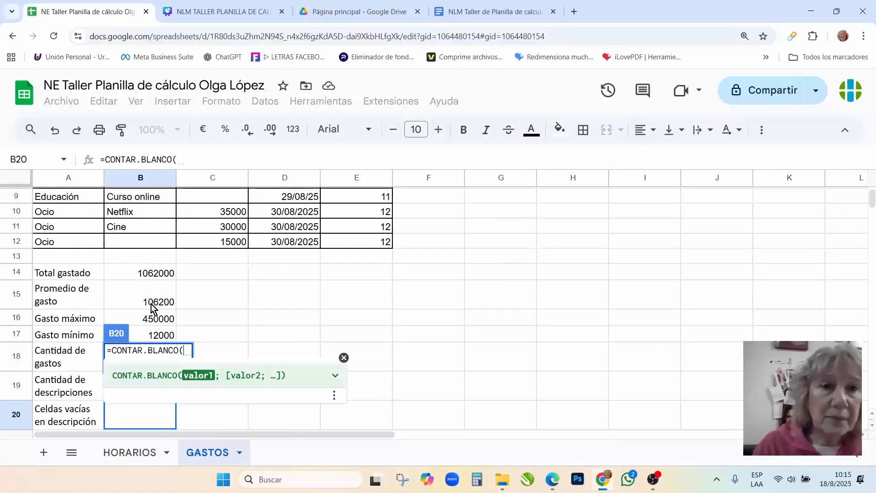
click(150, 302)
drag(150, 301, 148, 211)
scroll(146, 284, up, 4)
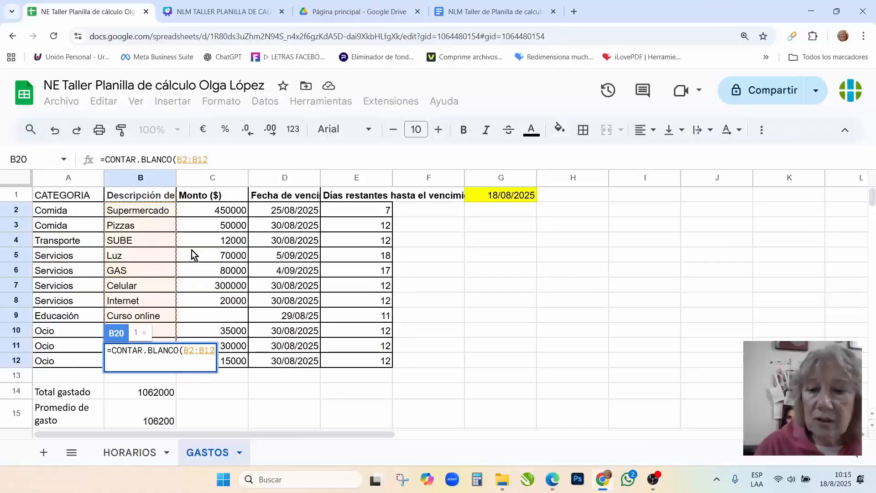
key(Return)
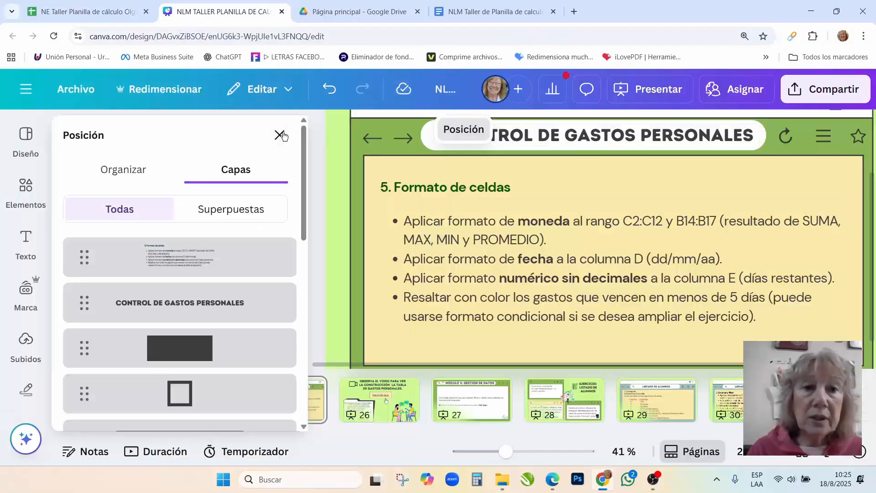
- Switch from the Canva slide back to the GASTOS sheet and format the amounts in C2:C12 with the custom currency Peso argentino ($1.000,00)
click(280, 136)
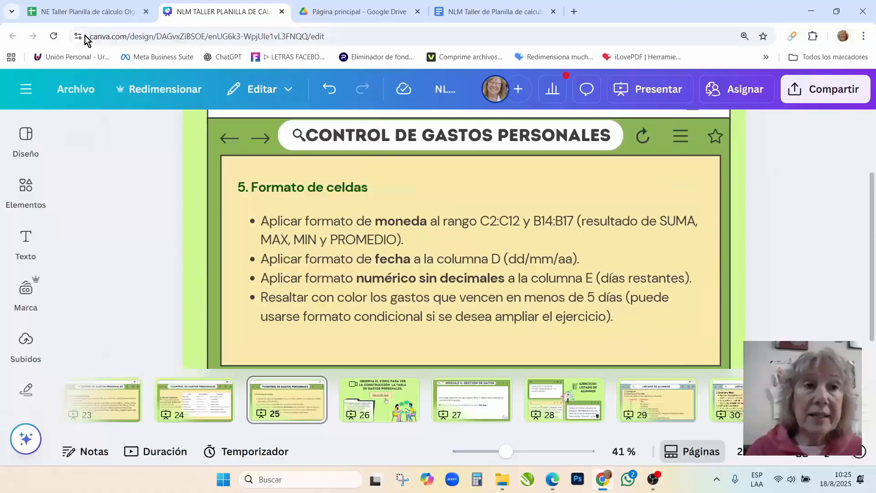
click(81, 12)
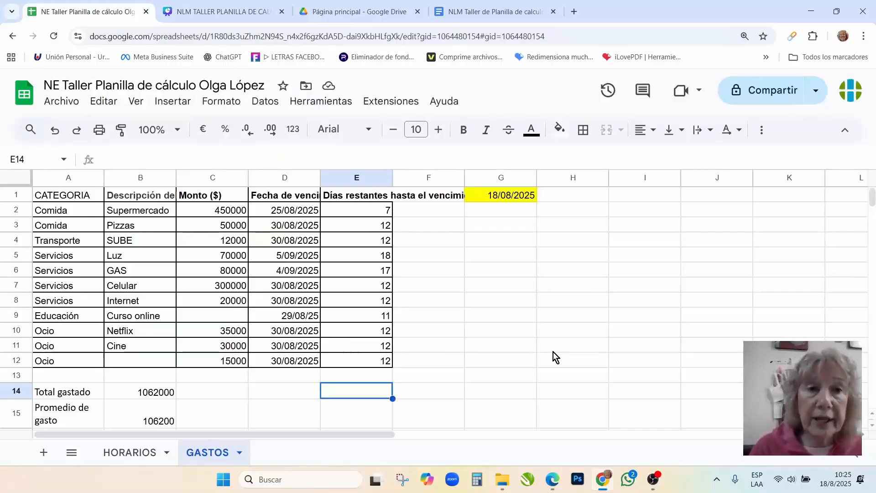
click(212, 210)
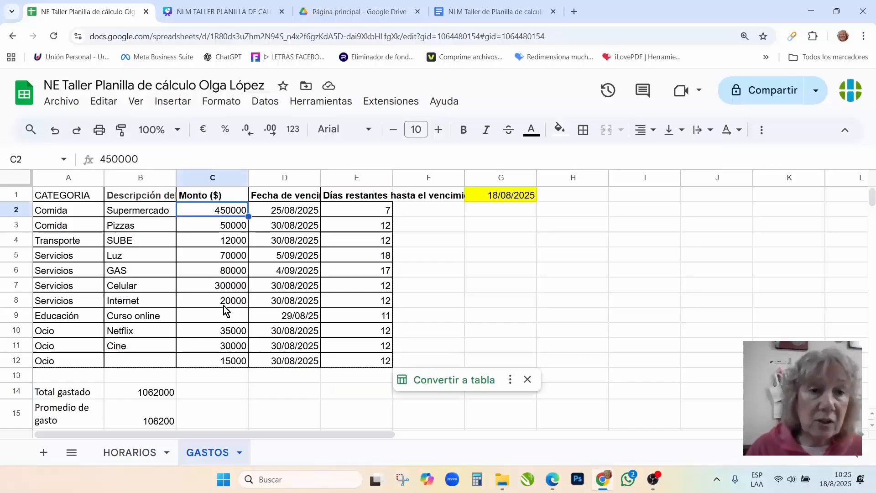
shift+click(231, 361)
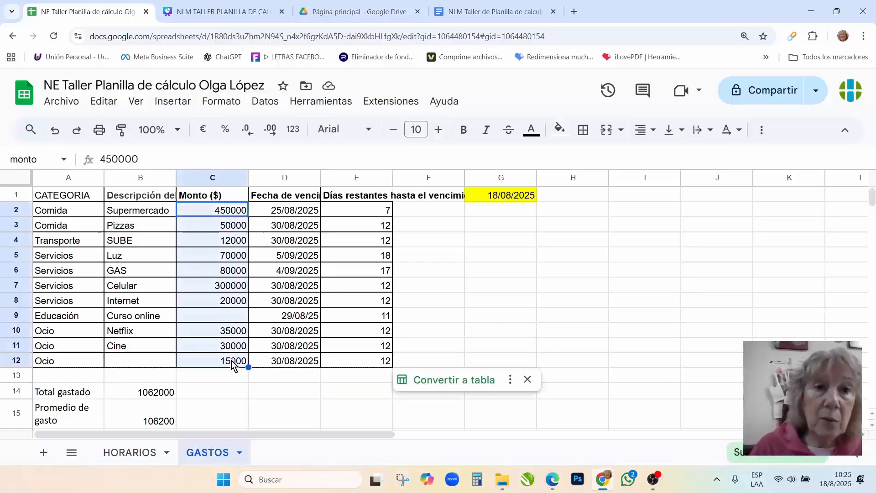
click(217, 102)
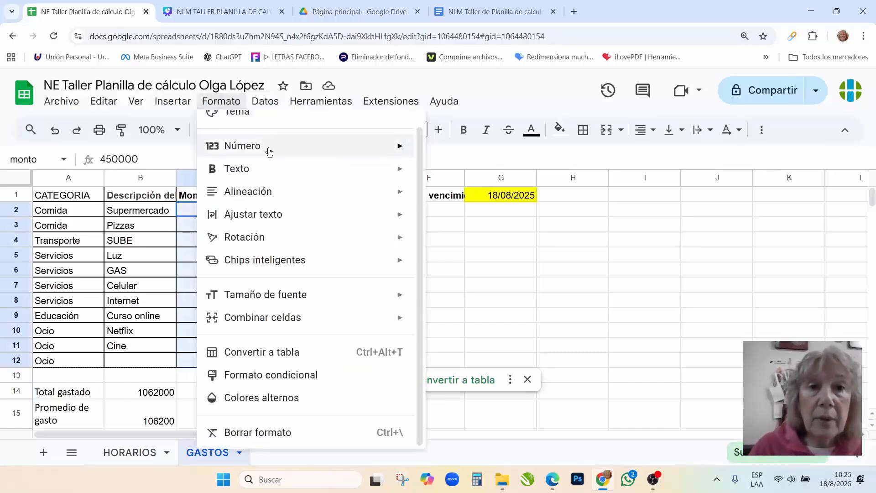
mouse_move(269, 152)
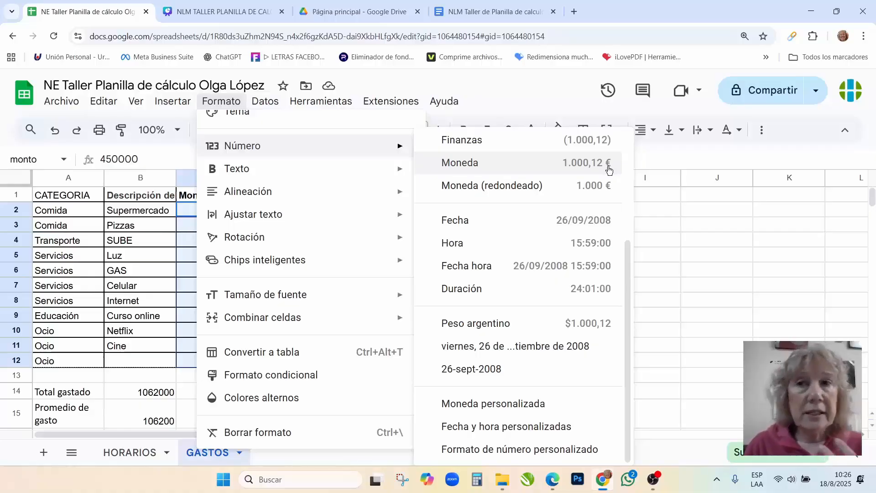
click(490, 405)
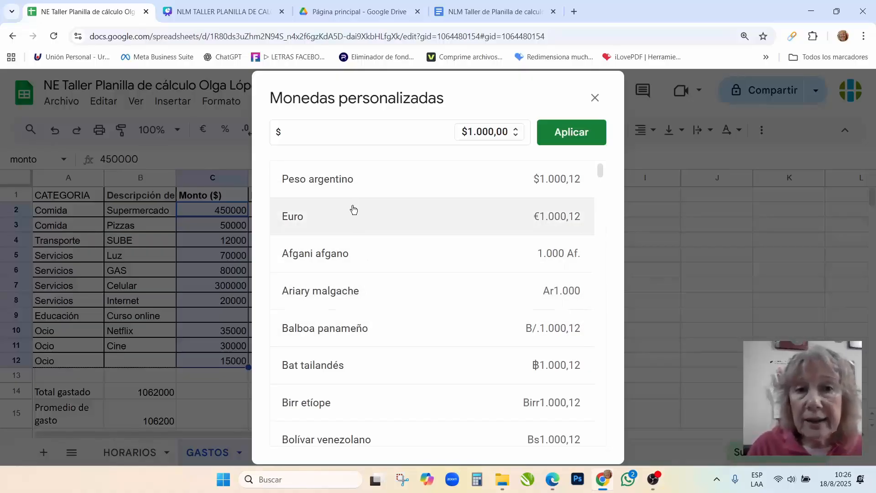
click(335, 183)
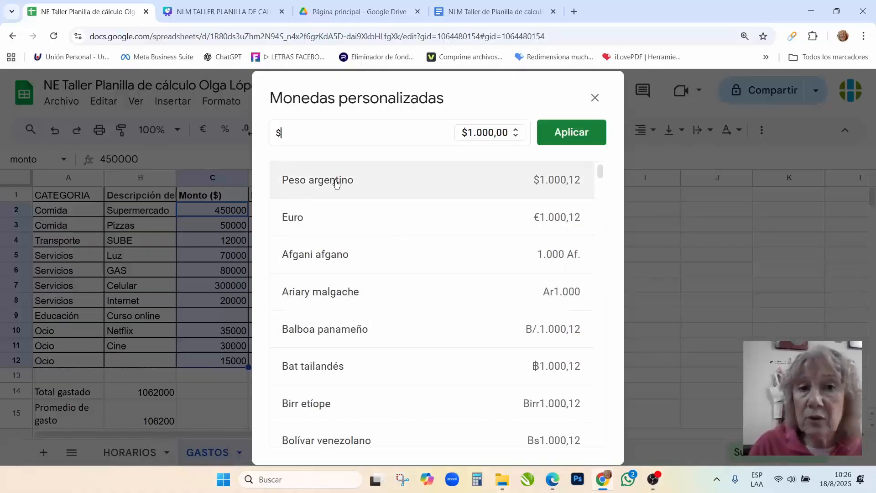
click(563, 140)
scroll(281, 255, down, 3)
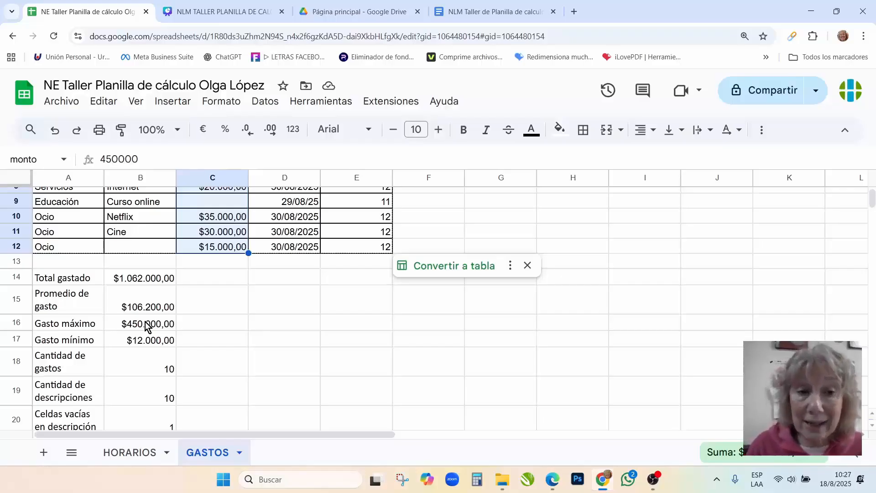
scroll(298, 233, up, 3)
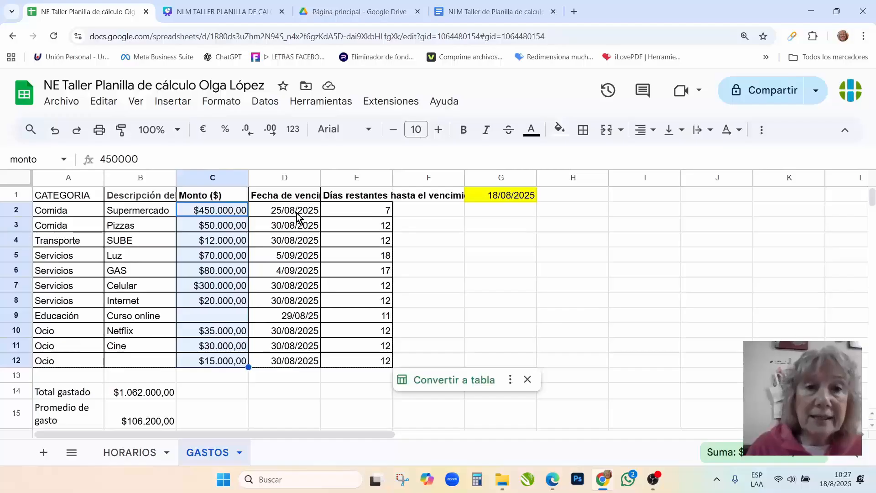
- Format the due dates in D2:D12 with a custom date format using a two-digit day with leading zero, two-digit month and two-digit year
click(299, 210)
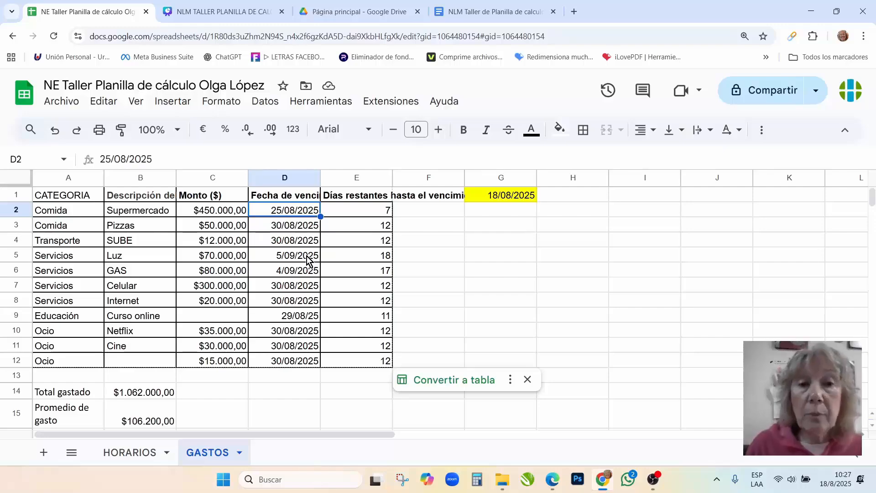
click(313, 318)
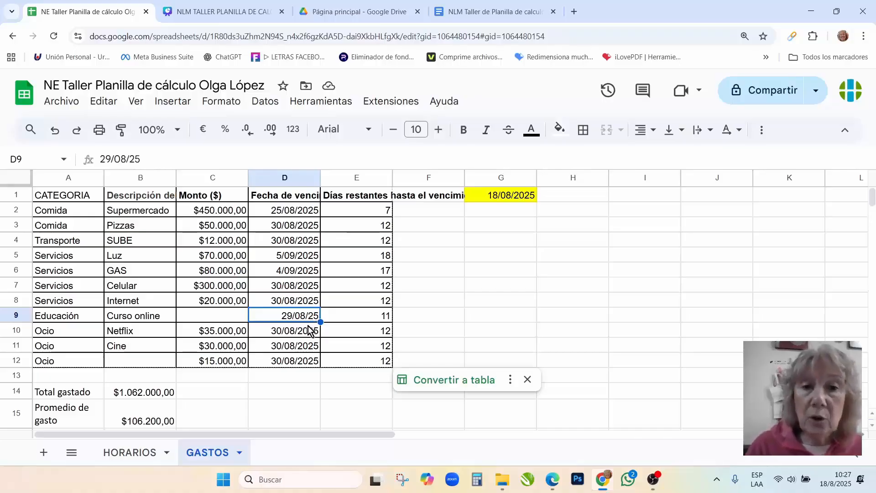
click(288, 212)
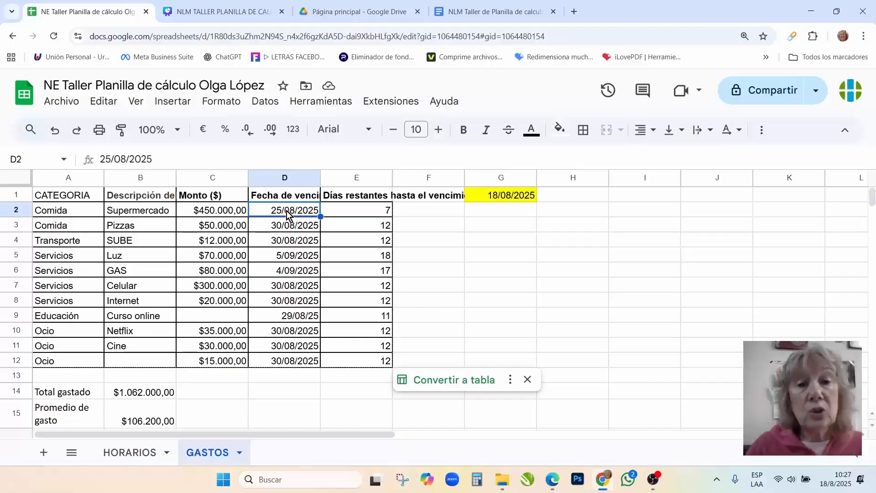
shift+click(299, 361)
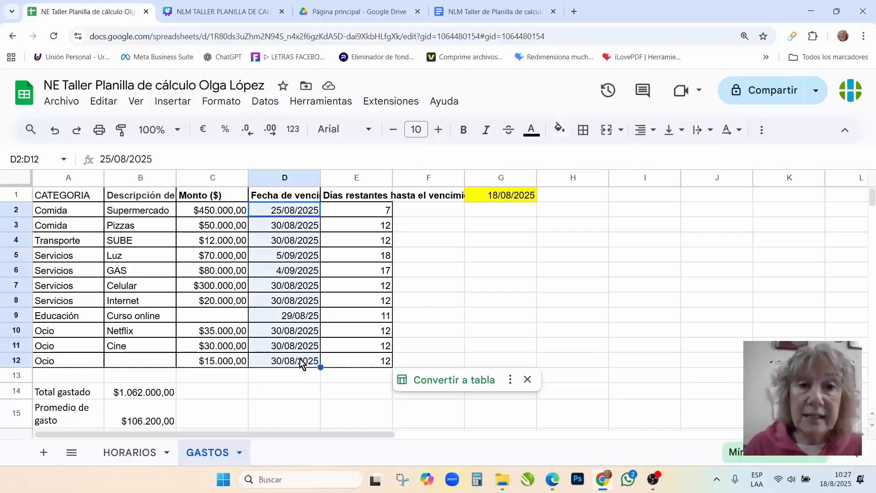
click(215, 102)
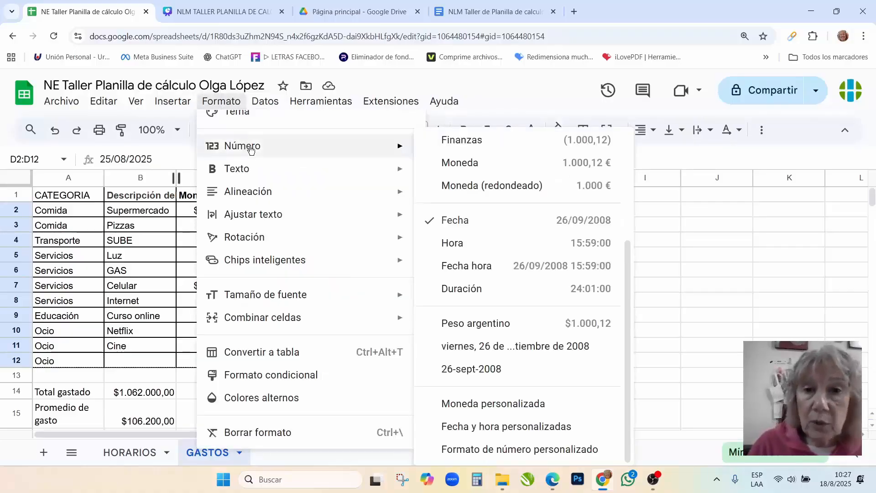
mouse_move(338, 146)
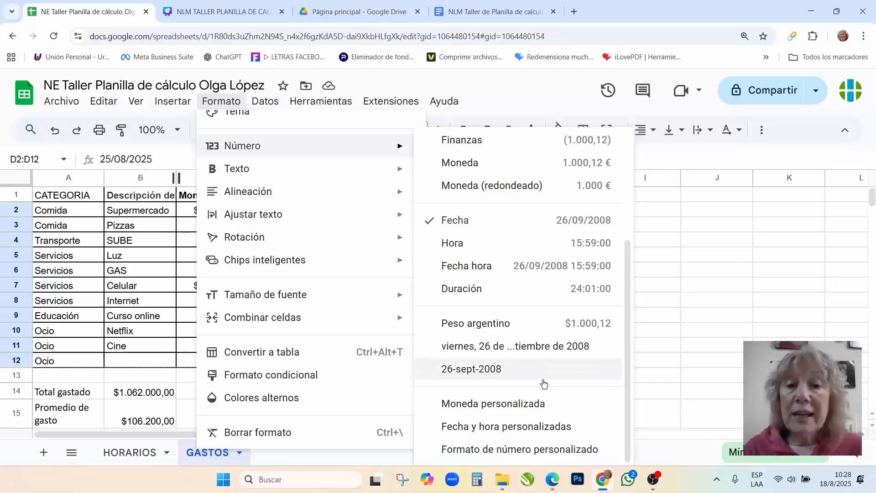
click(510, 427)
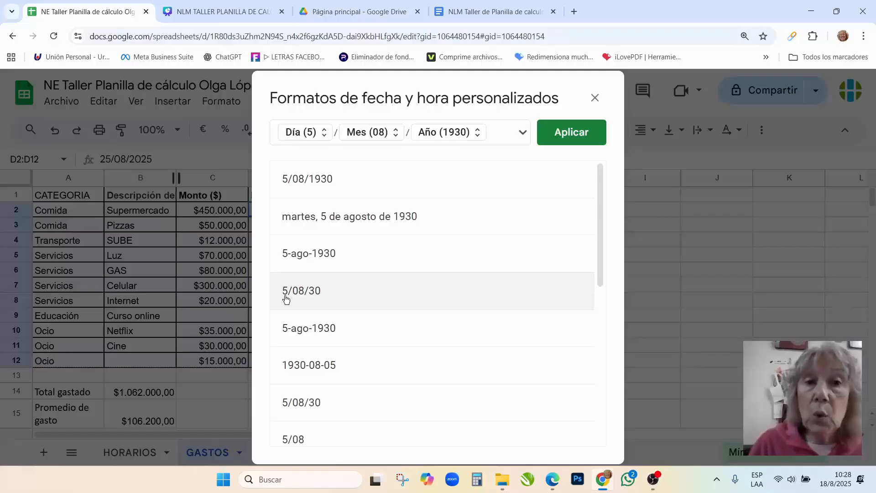
click(320, 295)
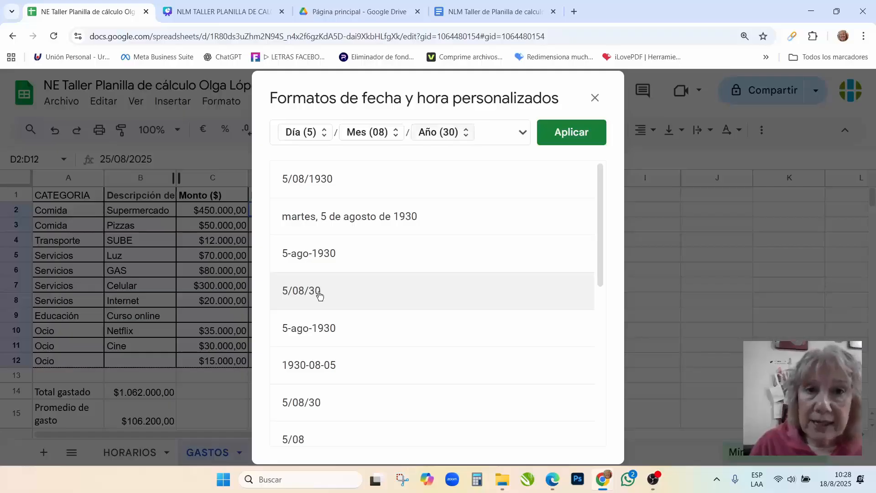
click(324, 139)
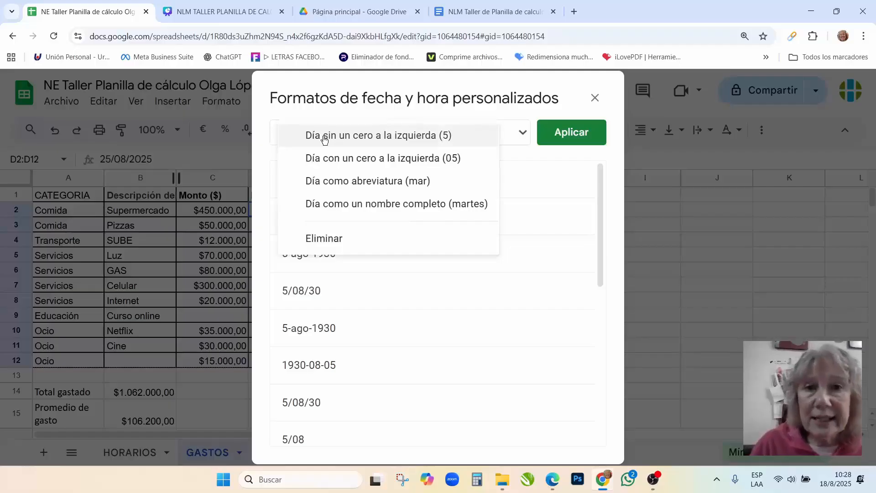
click(331, 166)
click(564, 132)
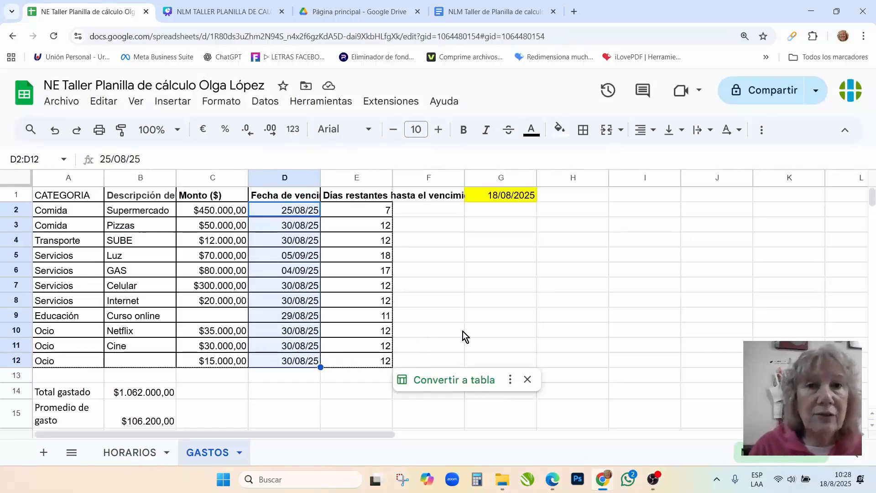
- Change the due date of the Netflix expense in D10 to 19/8/25
key(Right)
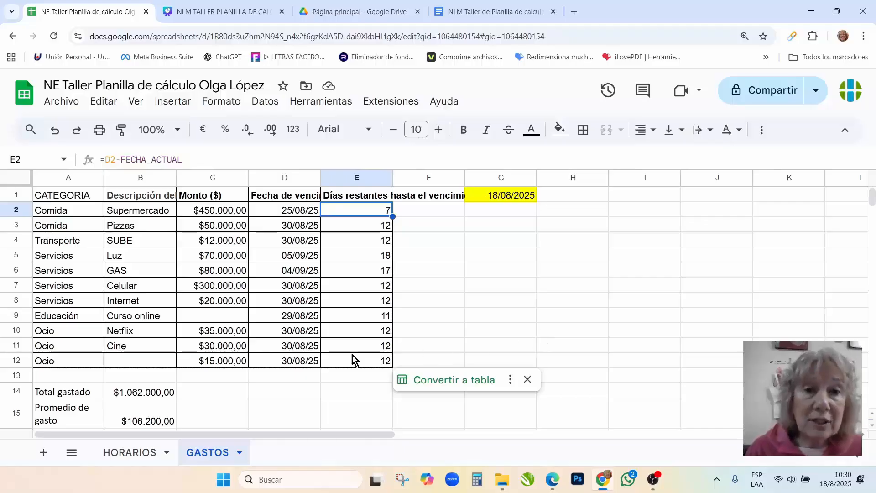
click(294, 333)
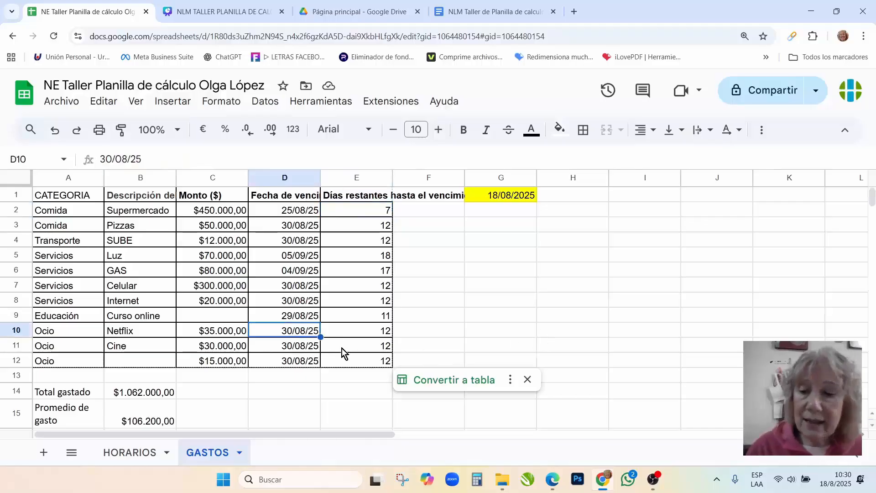
text(19/08)
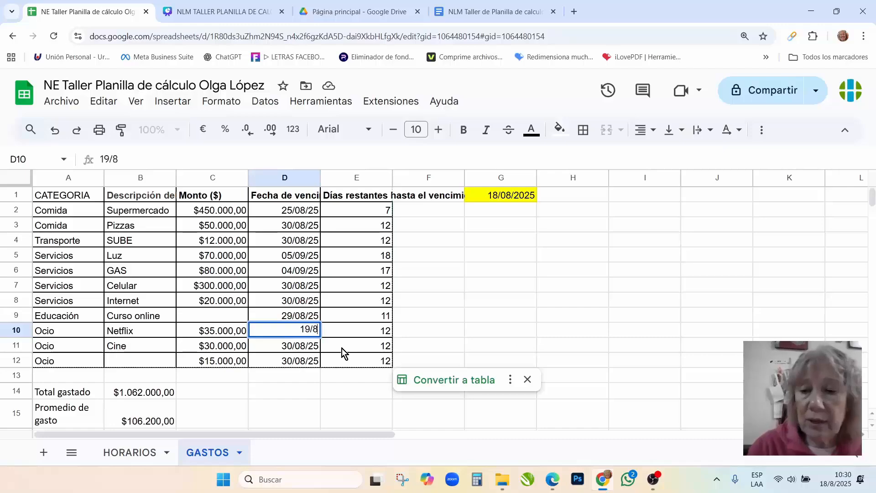
text(/25)
key(Return)
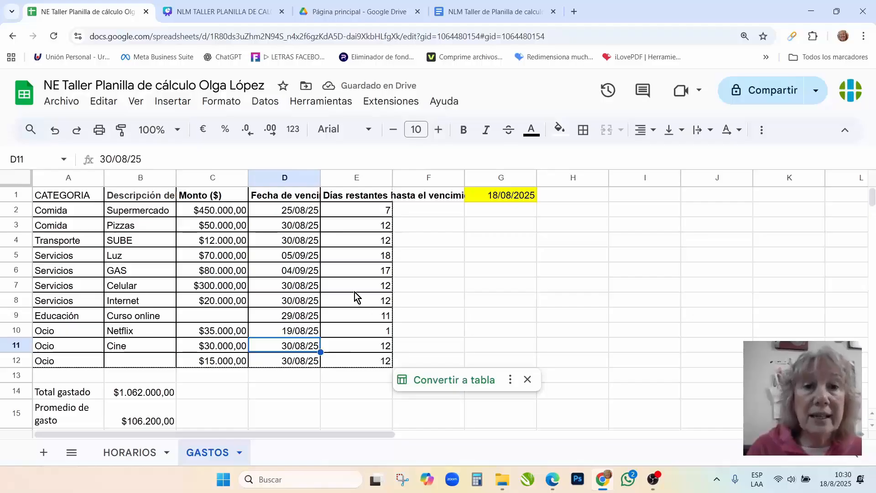
- Start a conditional formatting rule on the remaining days in E2:E12 with the condition Menor que 5
click(377, 214)
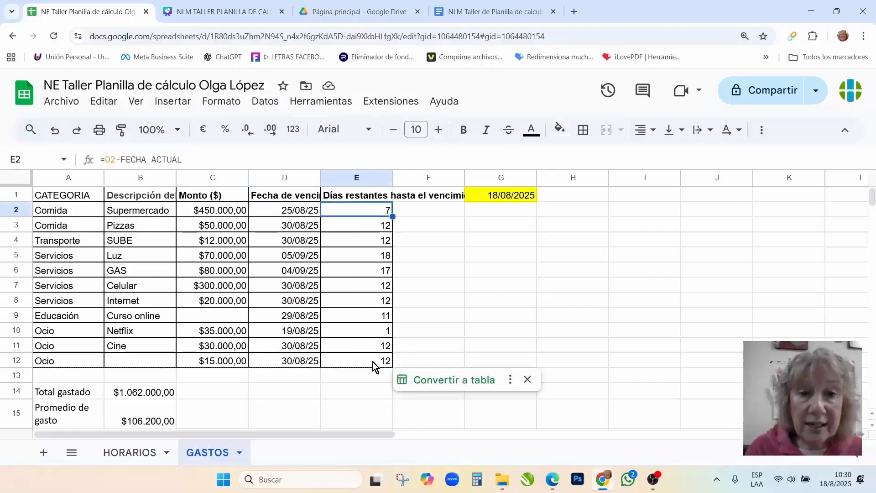
shift+click(373, 363)
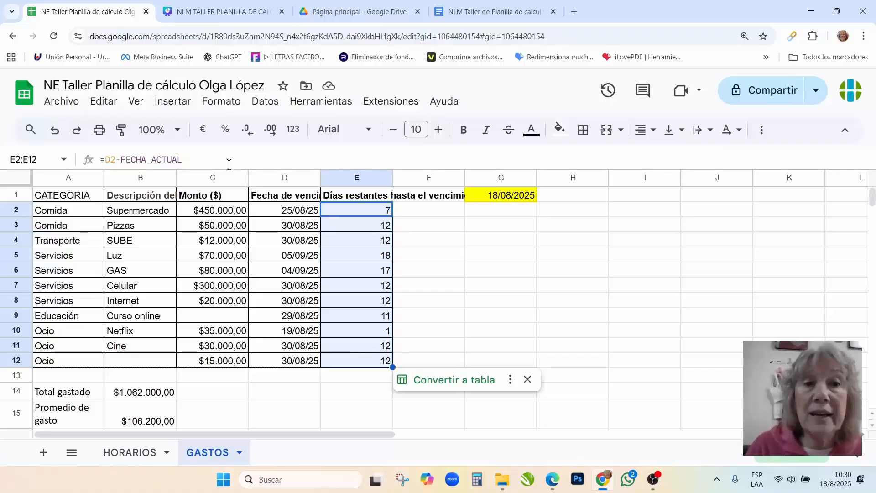
click(228, 106)
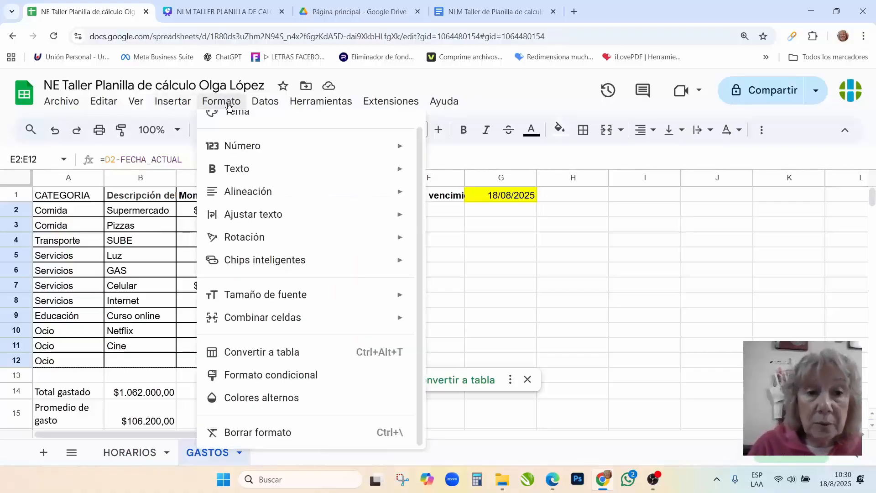
click(283, 385)
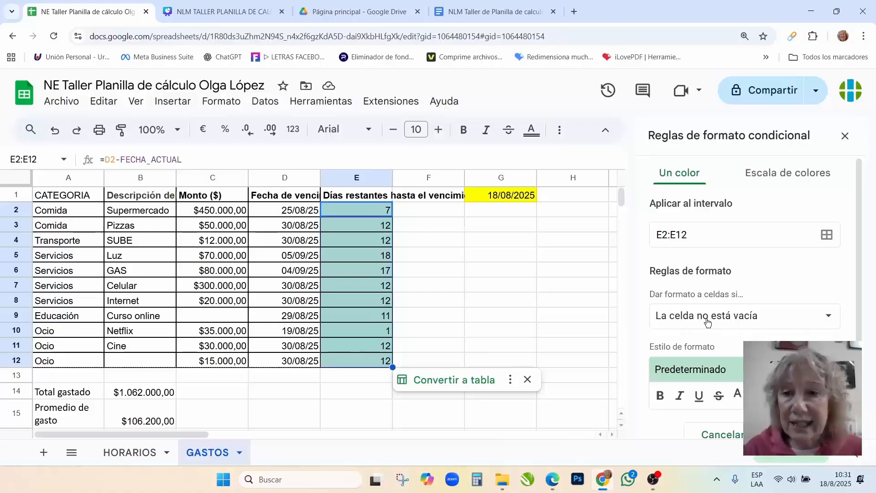
click(831, 319)
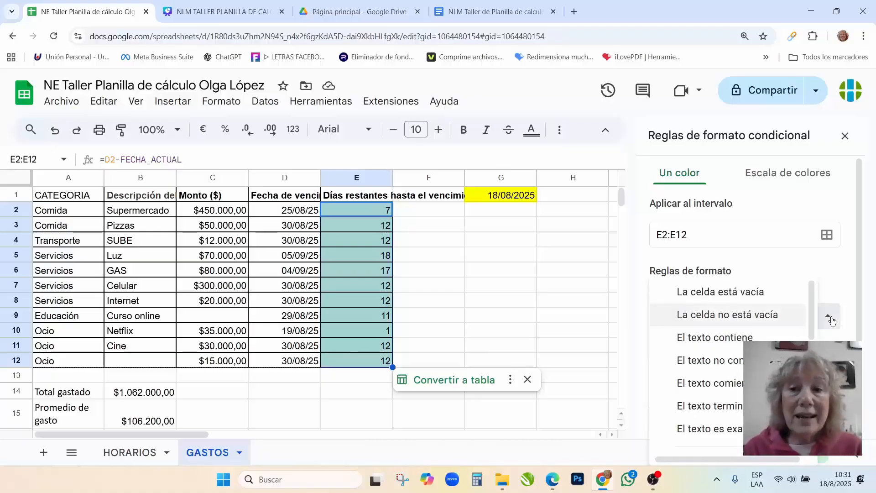
scroll(784, 358, down, 5)
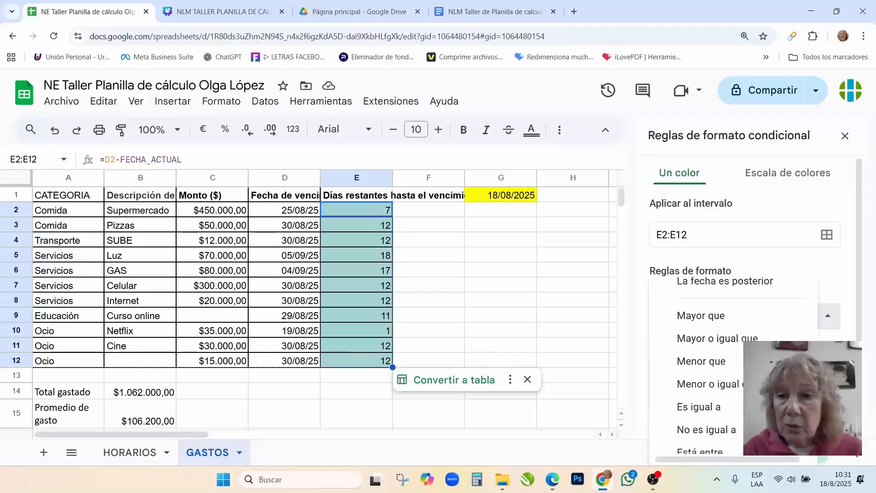
scroll(729, 361, up, 2)
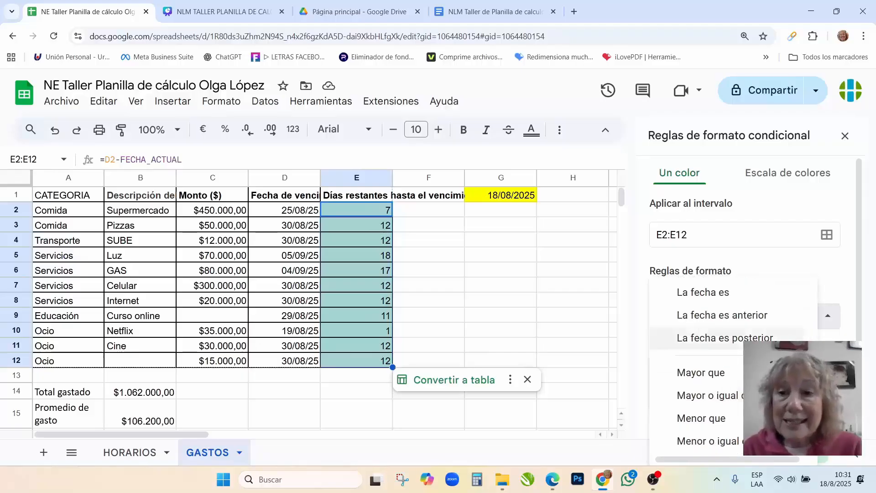
click(718, 419)
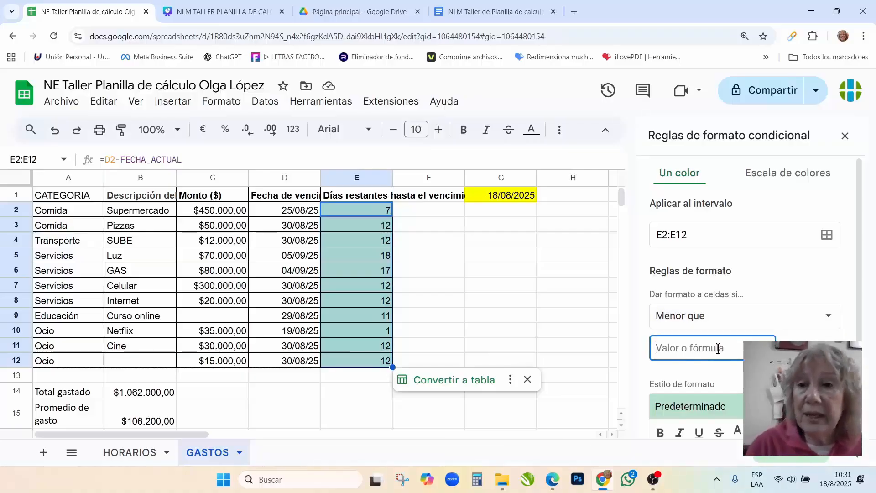
text(5)
scroll(720, 328, down, 2)
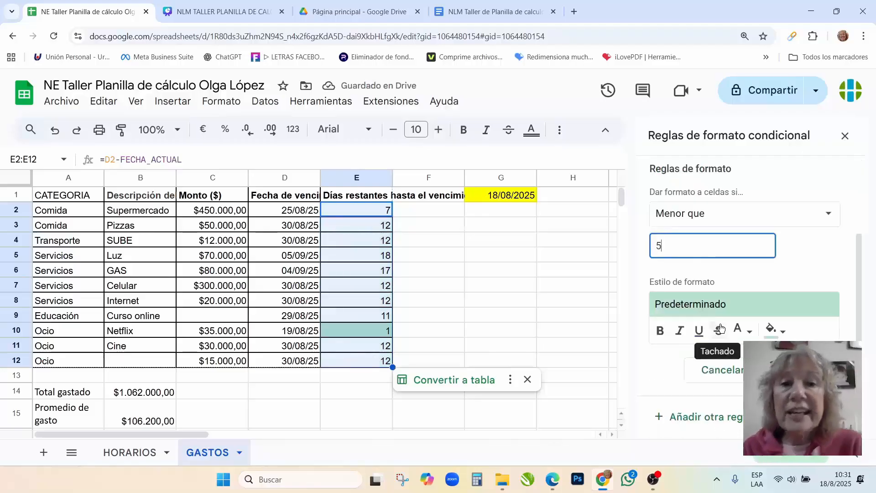
- Give the conditional formatting rule a yellow fill colour and save it
click(783, 334)
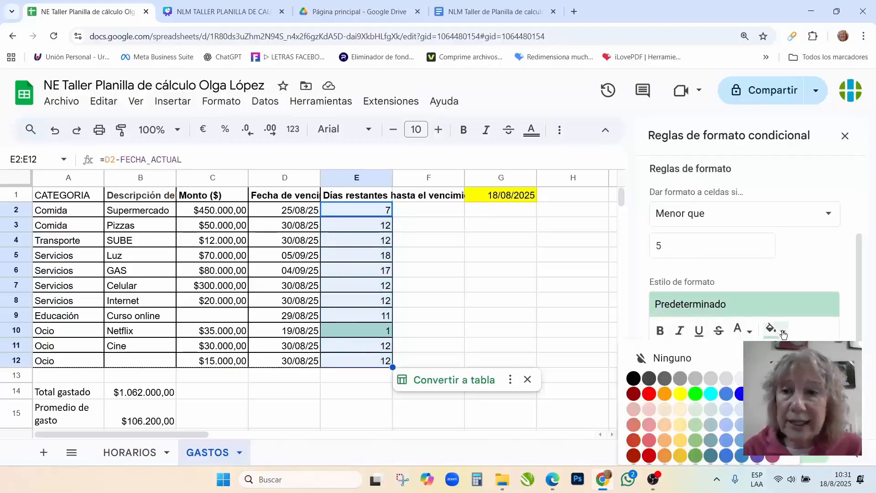
click(679, 395)
click(810, 367)
click(511, 301)
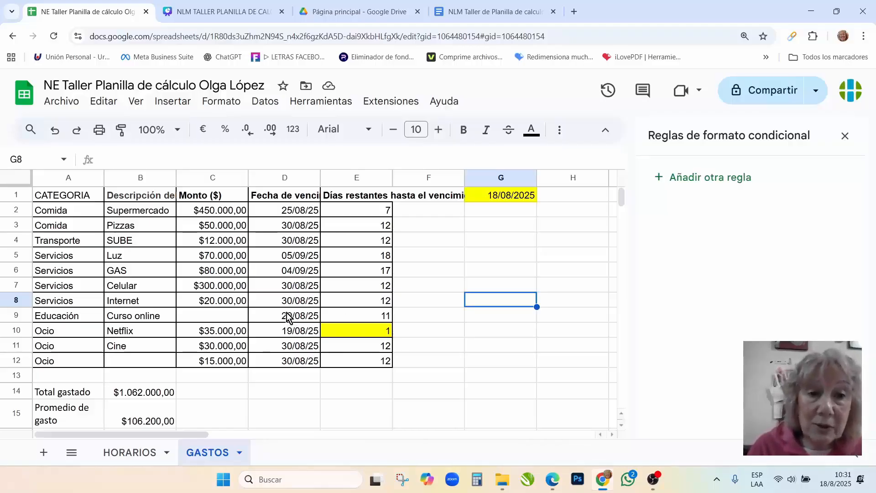
- Change the due date of the Curso online expense in D9 to 20/8/25
click(298, 320)
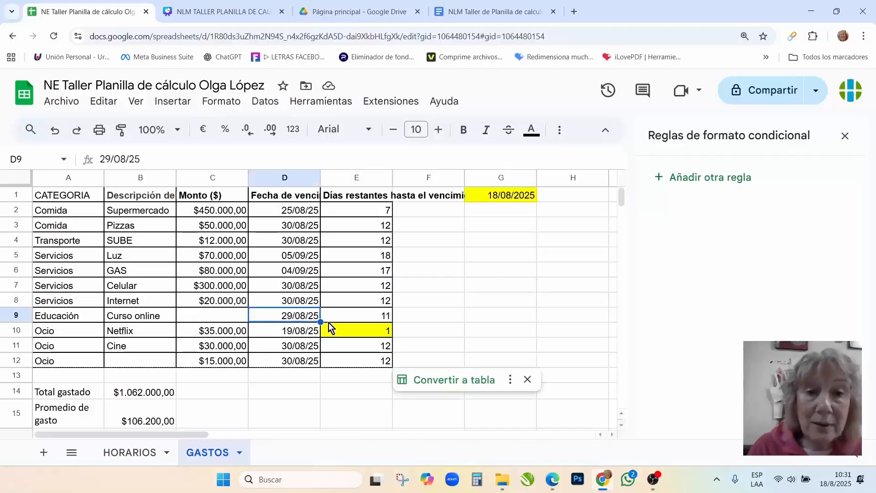
text(20/5)
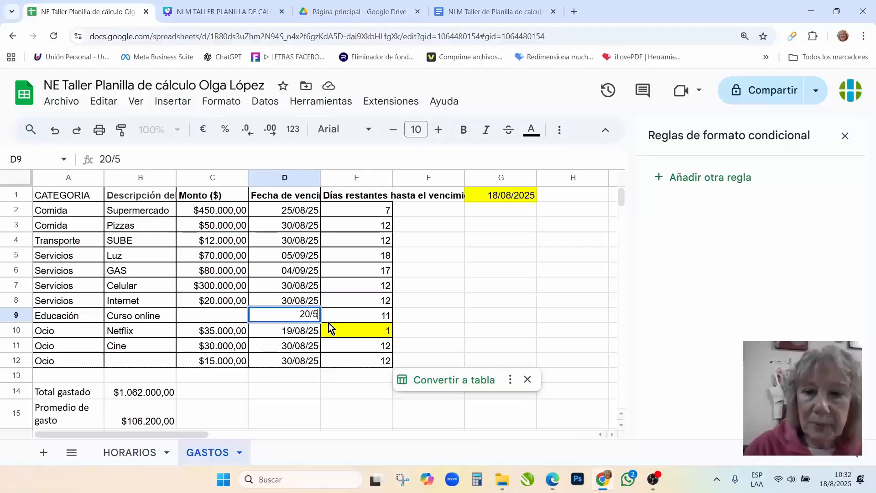
text(/08/25)
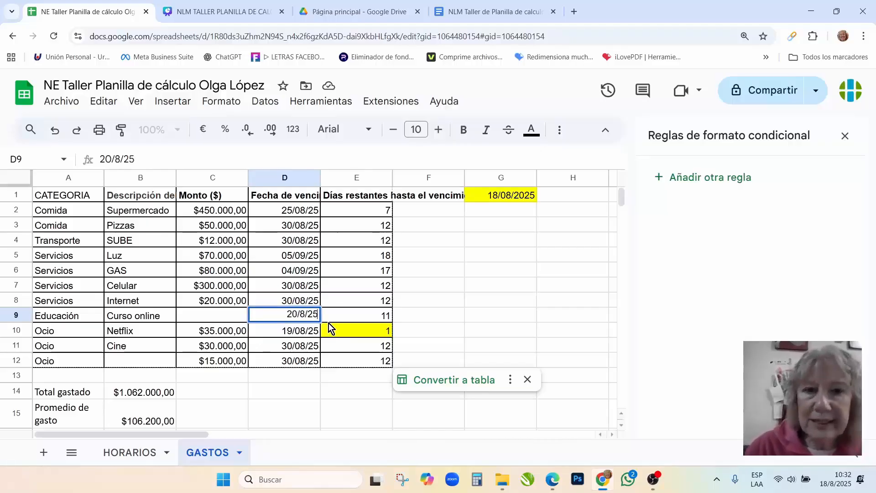
key(Return)
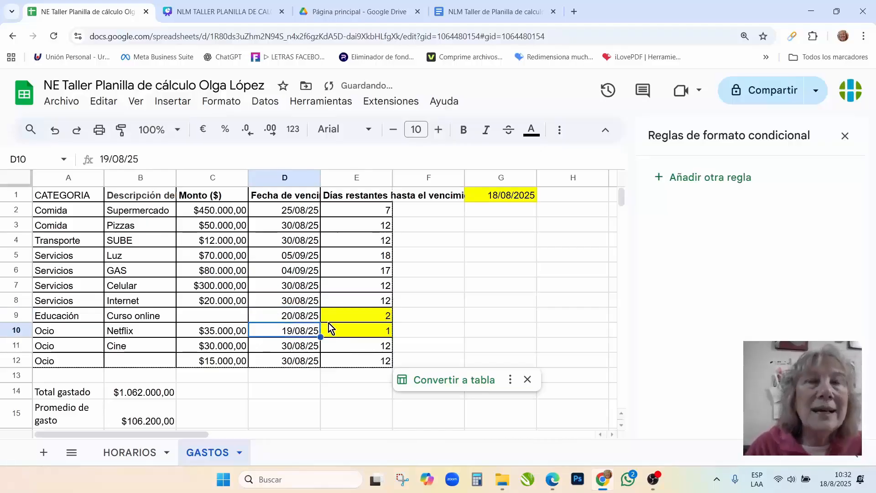